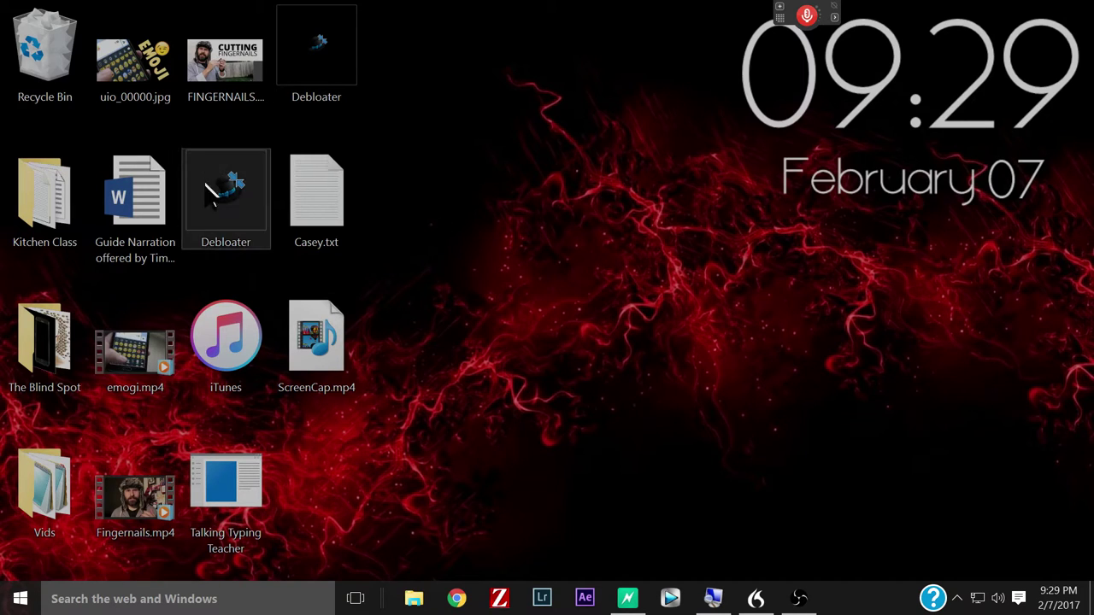
Launch the Debloater app from the desktop, which switches the wallpaper to black falling leaves
double_click(235, 247)
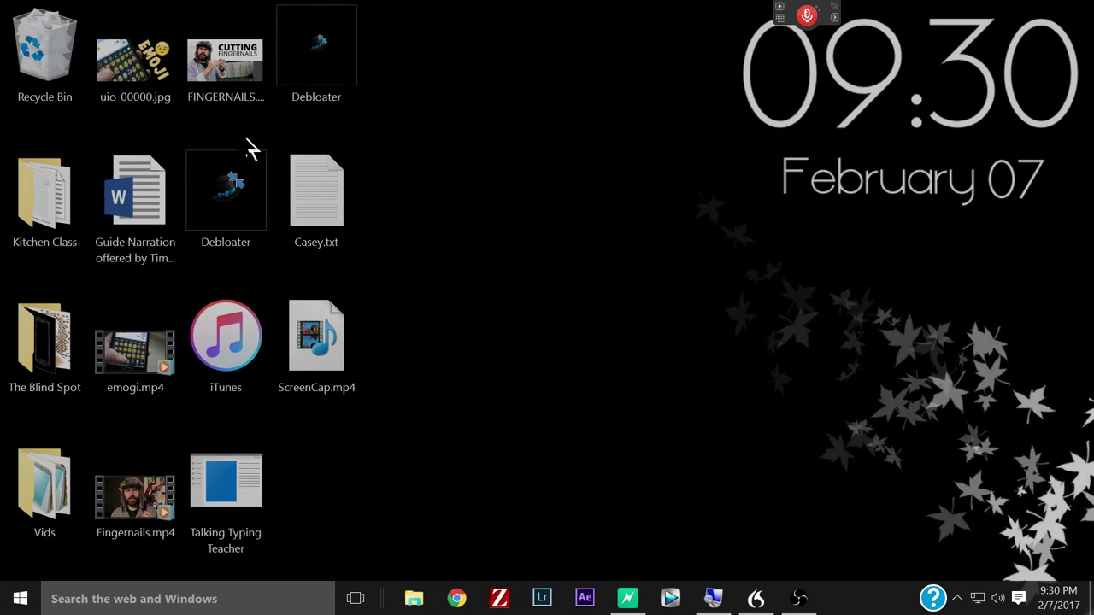
Switch the desktop icons to medium size, then to small size
right_click(420, 169)
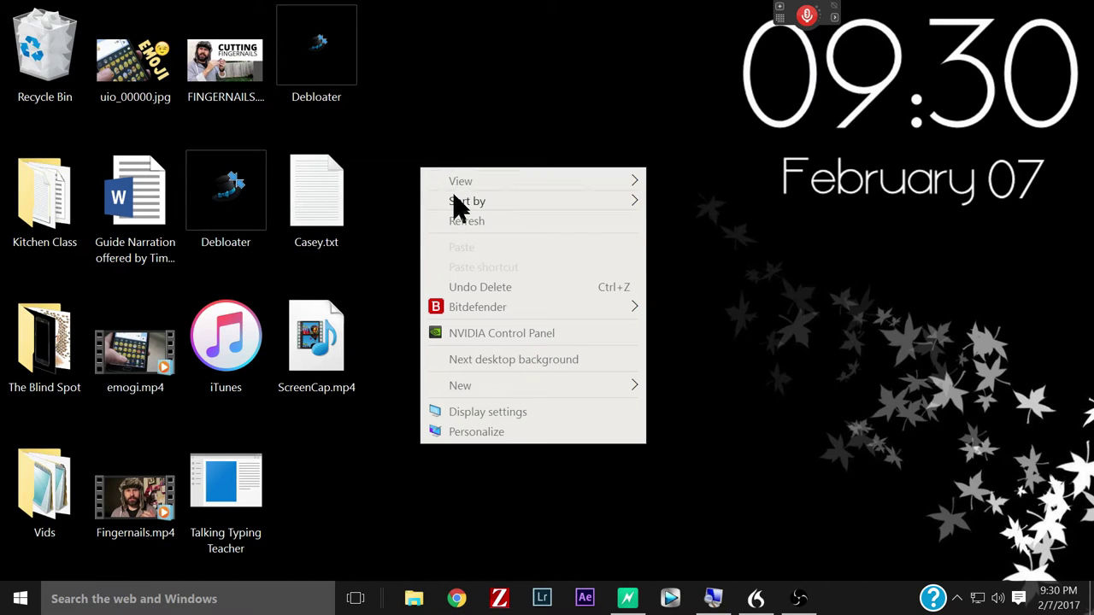
mouse_move(462, 179)
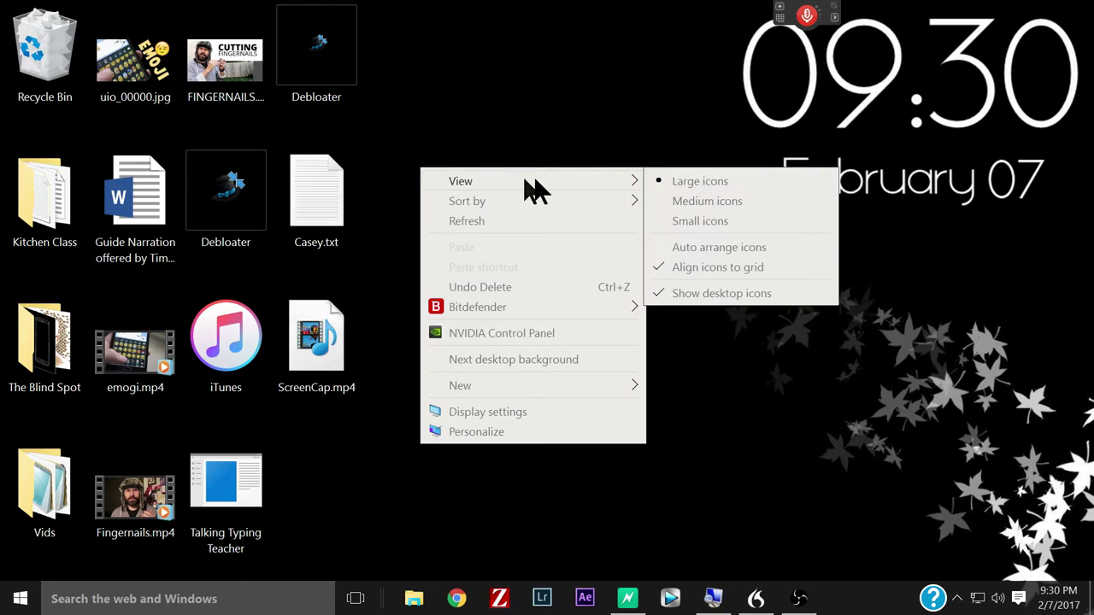
click(675, 205)
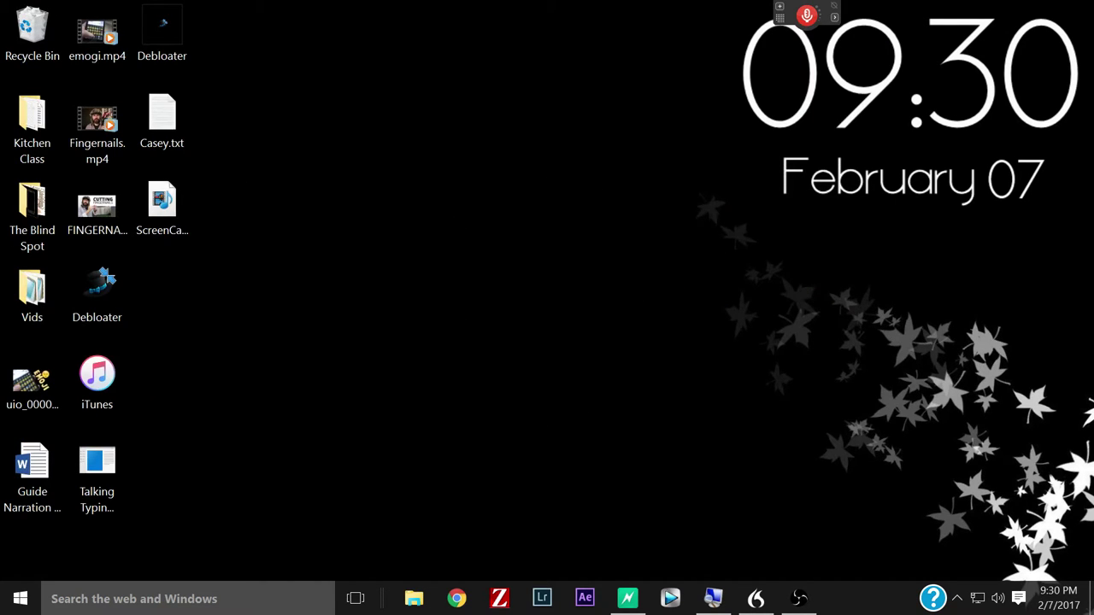
right_click(408, 158)
mouse_move(542, 176)
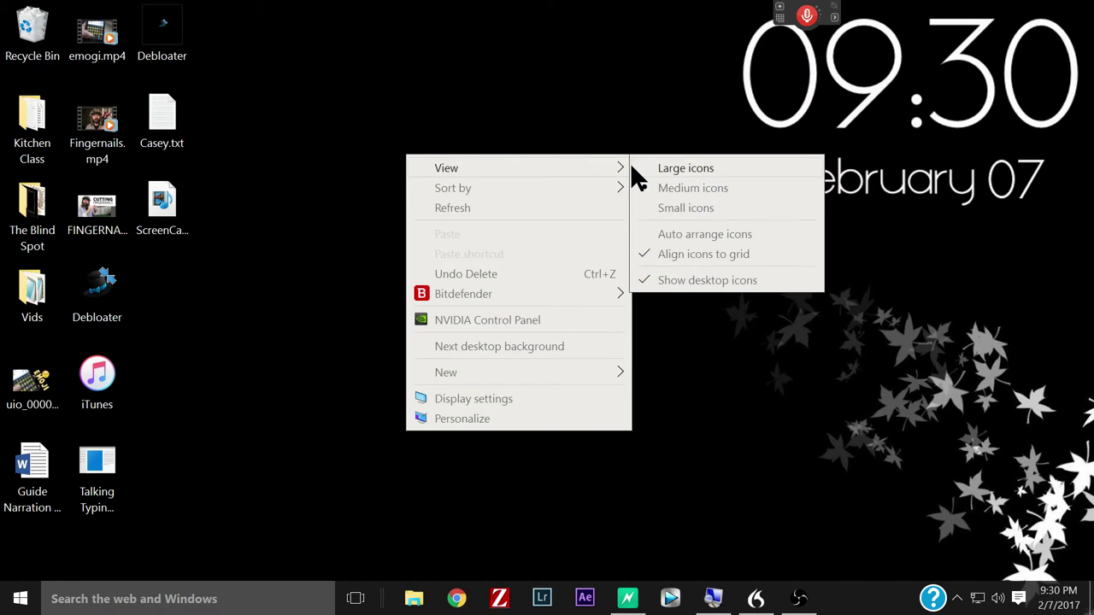
click(639, 213)
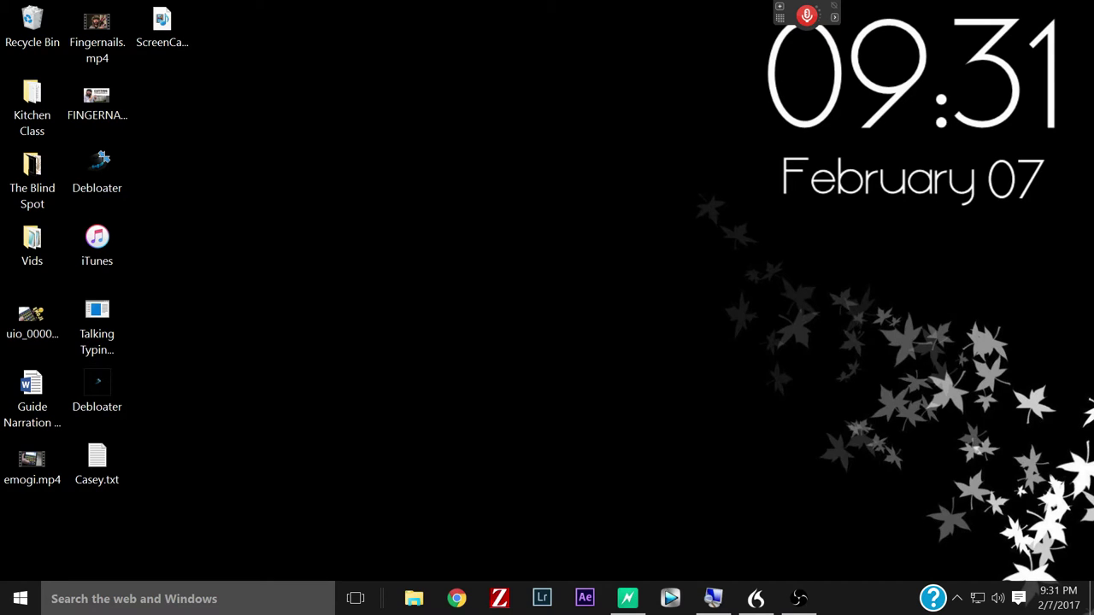
Enlarge the desktop icons back to large, then open File Explorer on Pictures
click(97, 34)
ctrl+scroll(547, 307, up, 4)
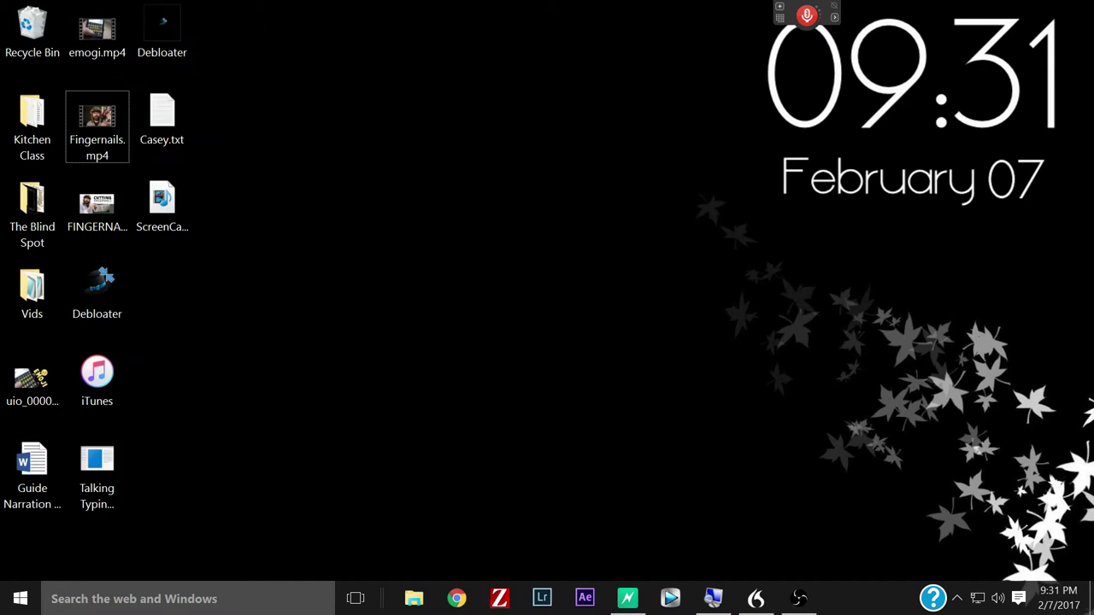
ctrl+scroll(437, 207, up, 4)
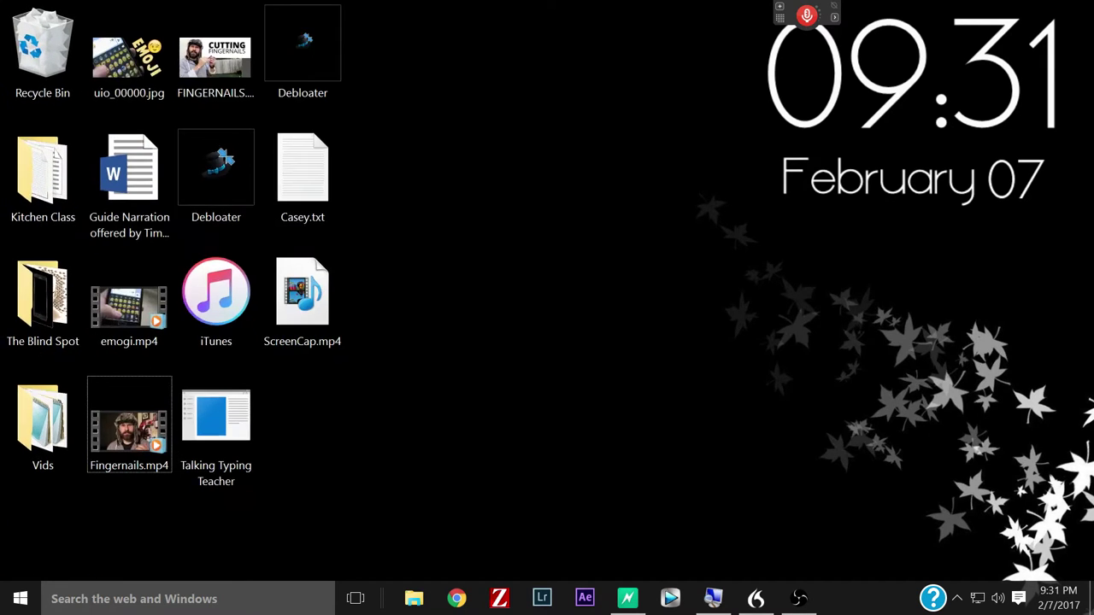
ctrl+scroll(437, 207, up, 1)
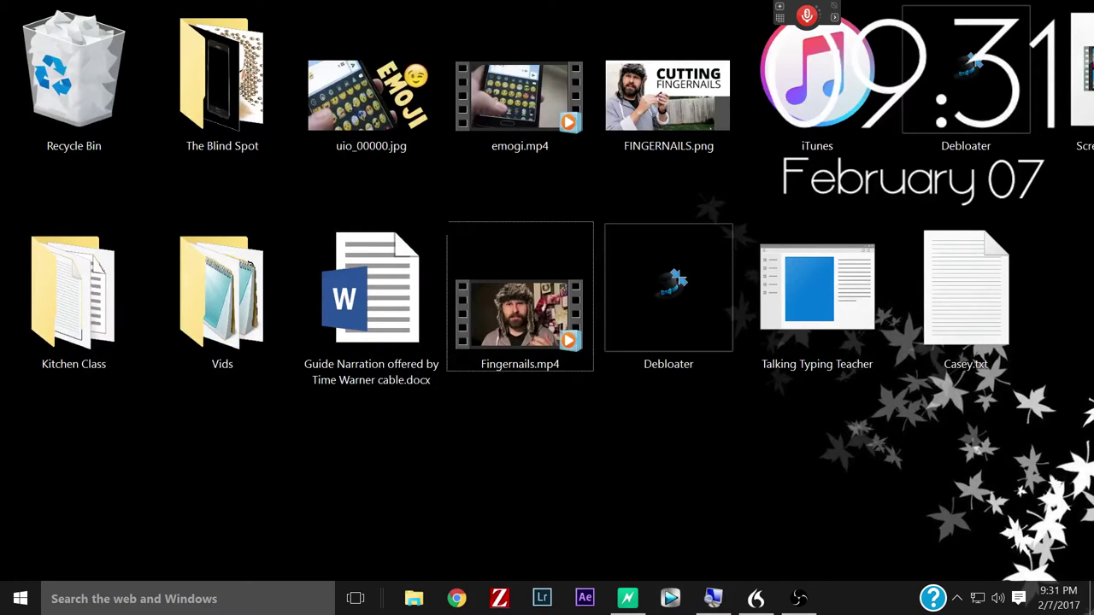
ctrl+scroll(437, 208, down, 2)
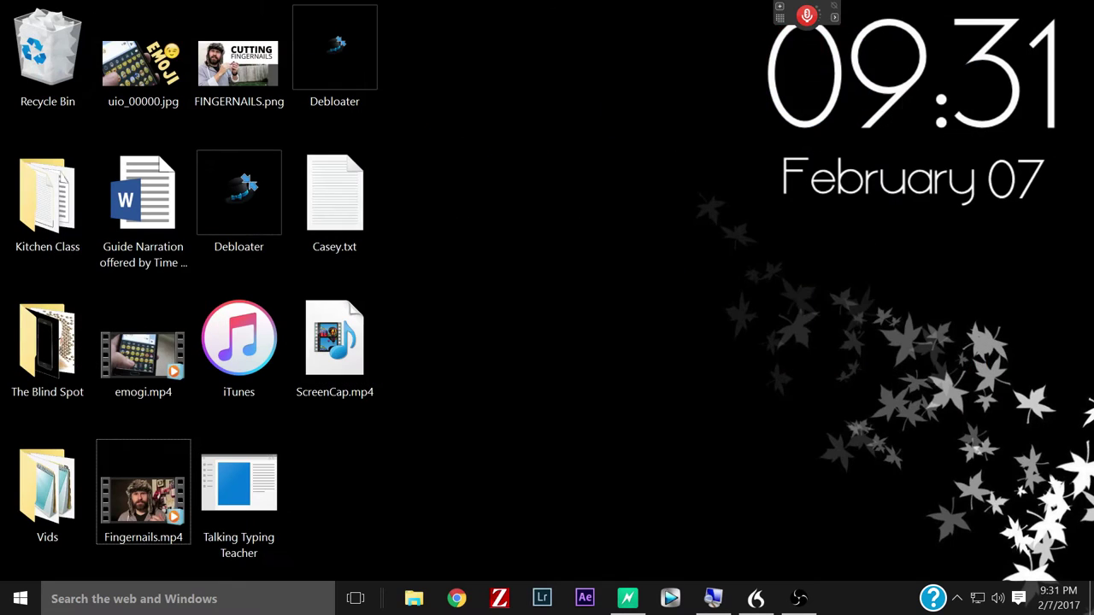
key(super+e)
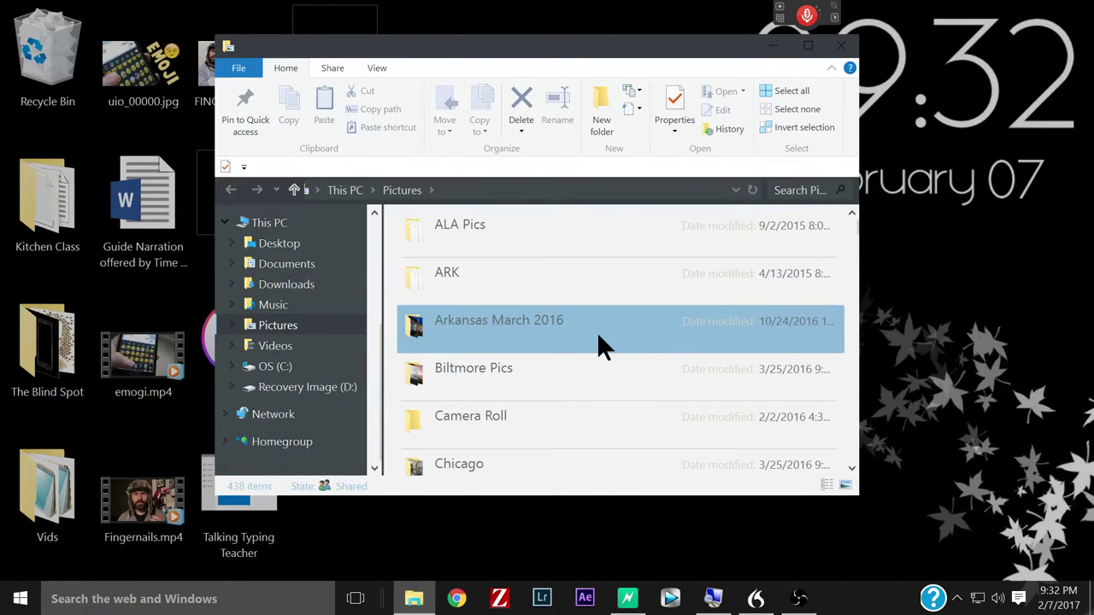
Cycle the Pictures folder through Details, List and icon-size views, then close File Explorer
ctrl+scroll(596, 331, down, 3)
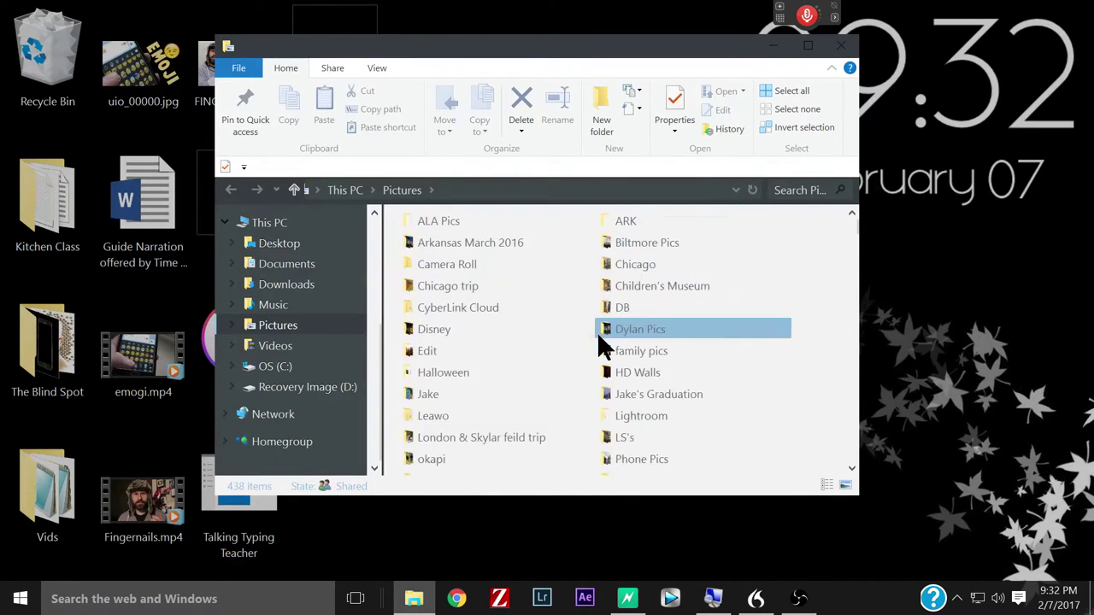
ctrl+scroll(596, 331, up, 2)
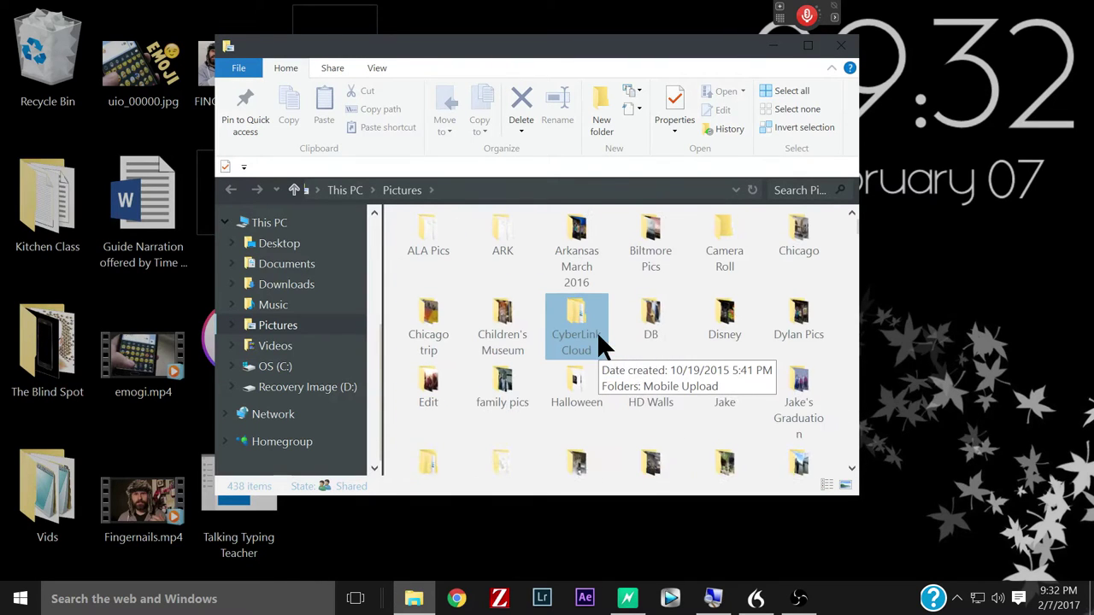
ctrl+scroll(596, 331, up, 4)
scroll(596, 332, down, 15)
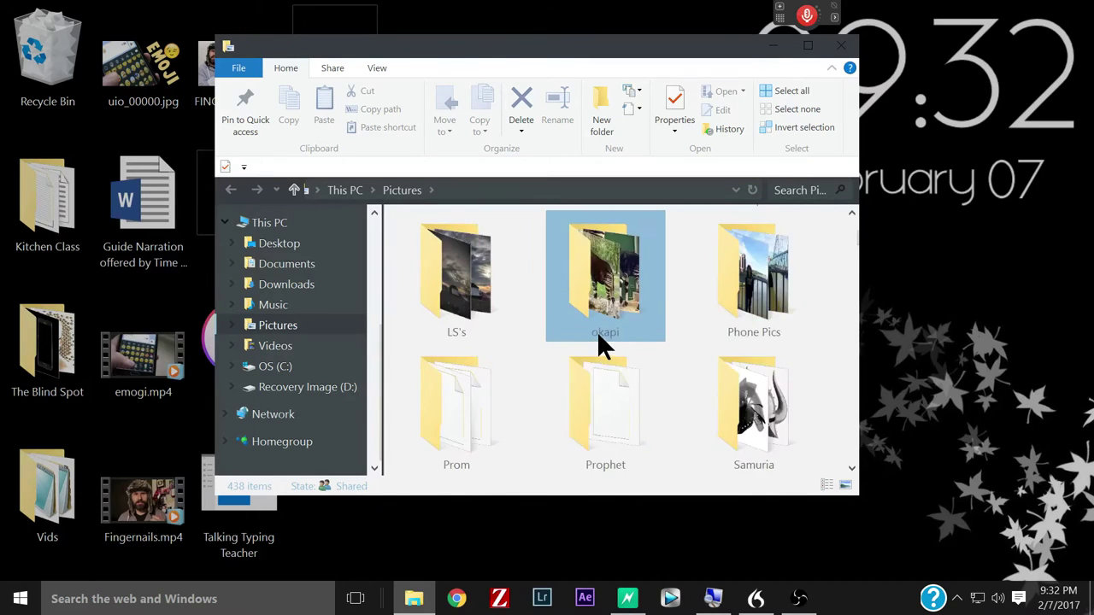
scroll(602, 347, down, 3)
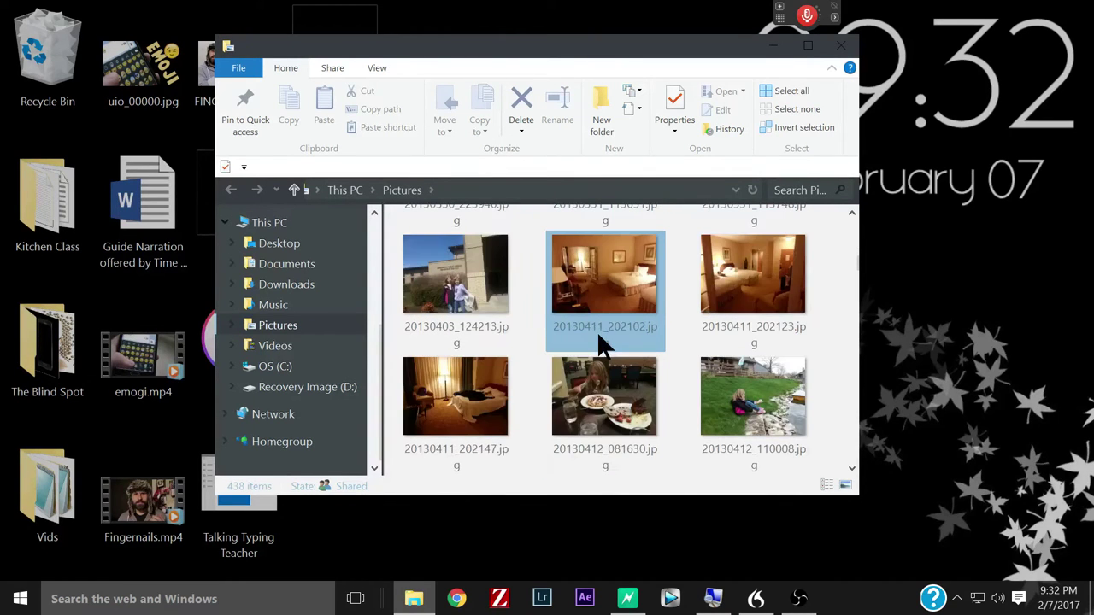
ctrl+scroll(602, 346, down, 1)
ctrl+scroll(598, 336, up, 3)
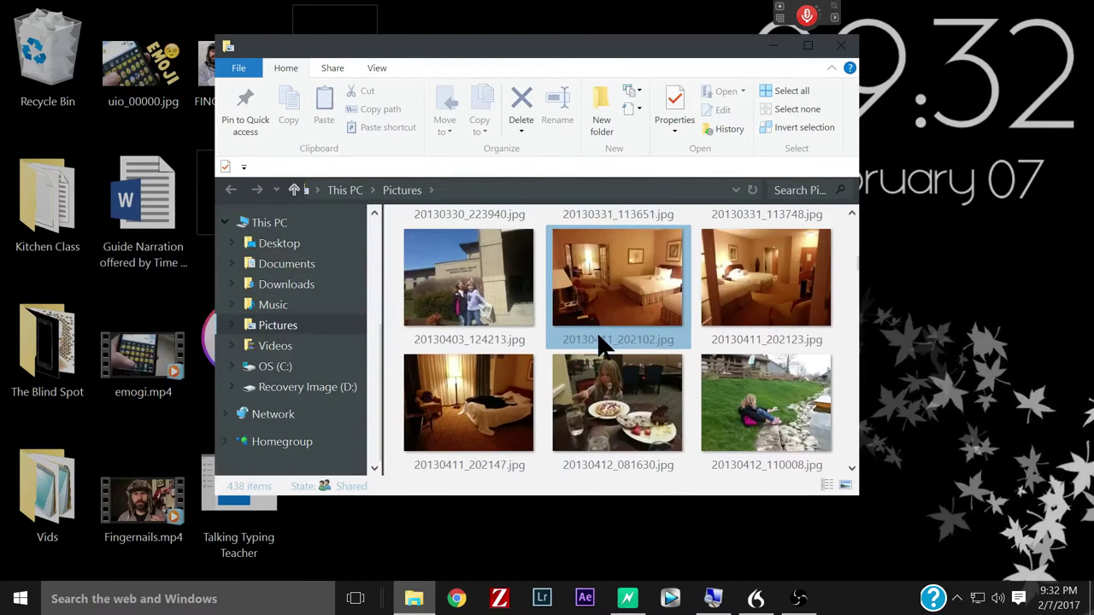
ctrl+scroll(597, 332, down, 2)
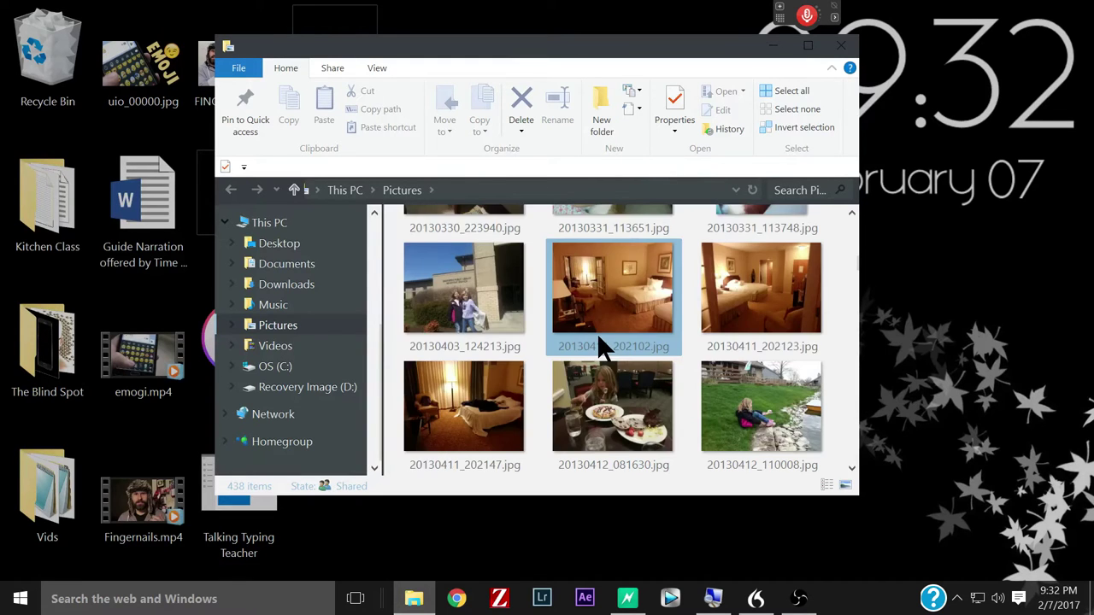
ctrl+scroll(597, 334, down, 1)
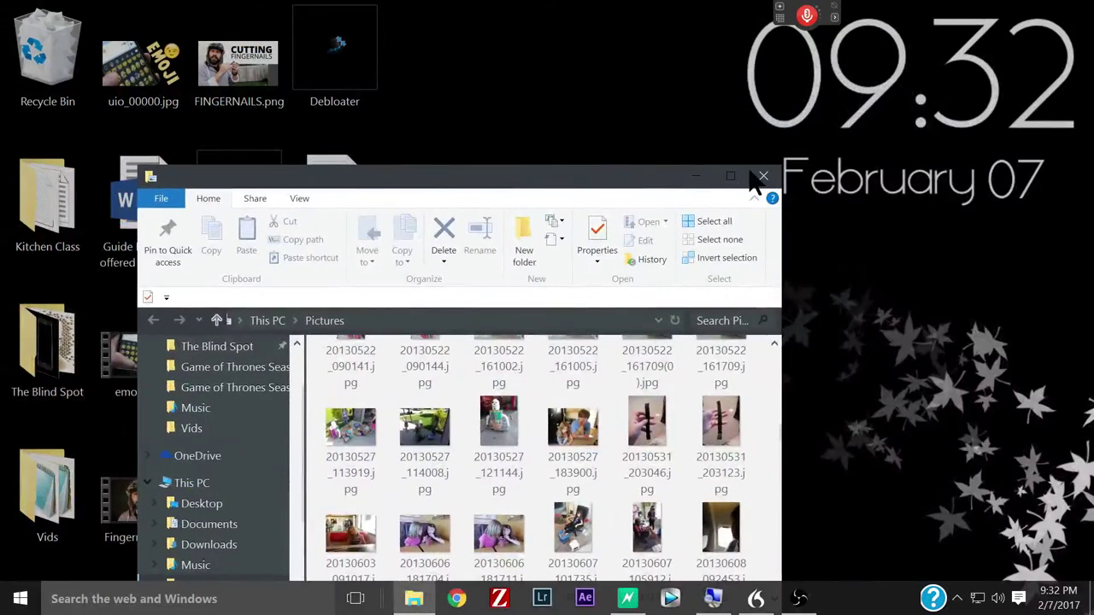
click(763, 177)
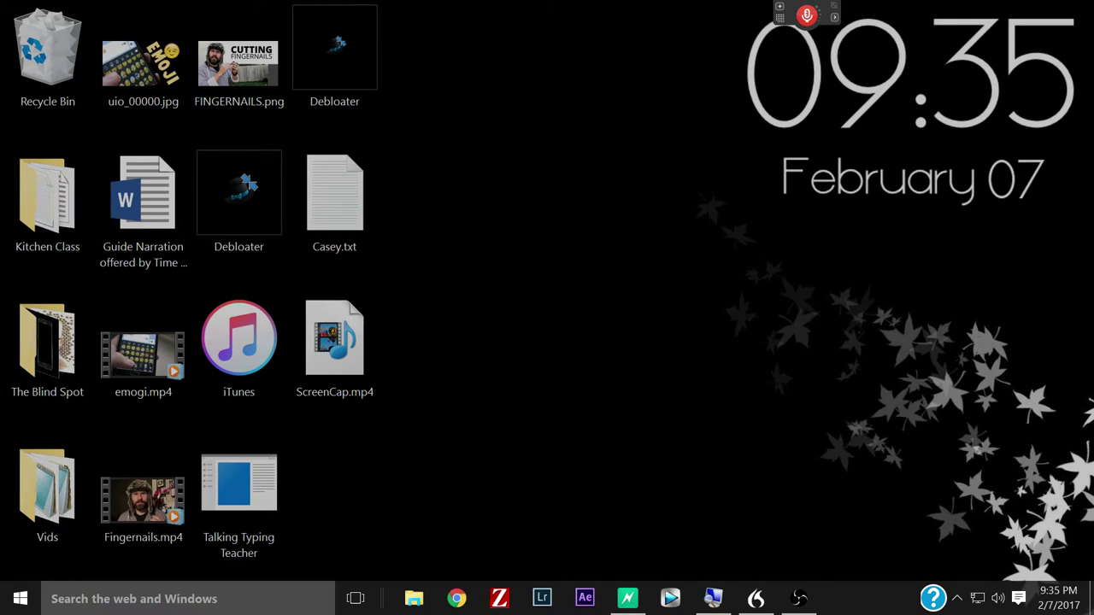
Show and dismiss the Start menu, Action Center and desktop menu, then reopen Start
key(super)
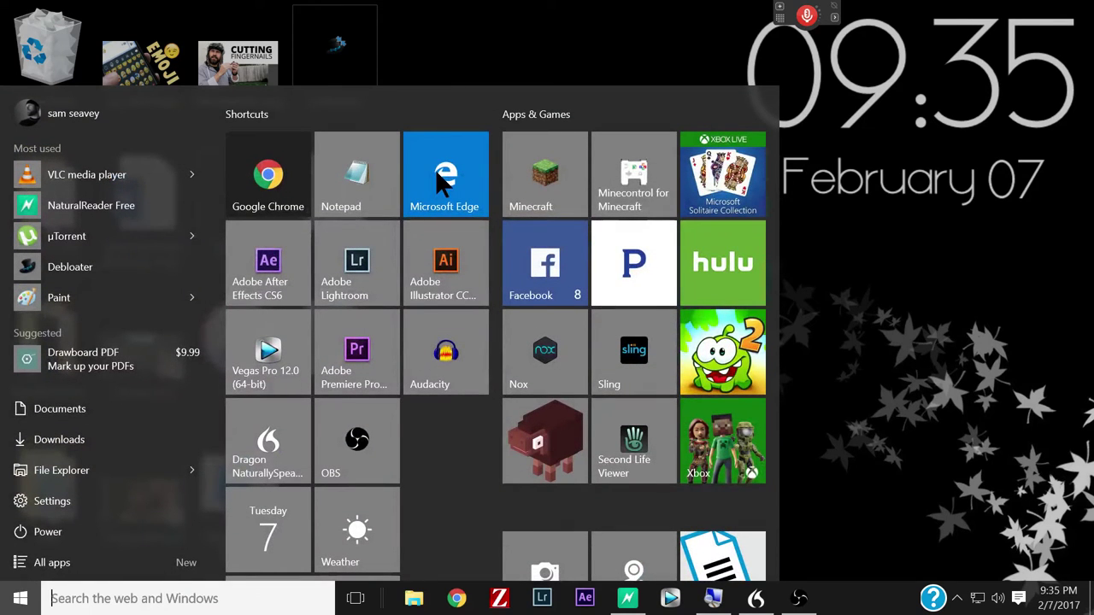
key(super+a)
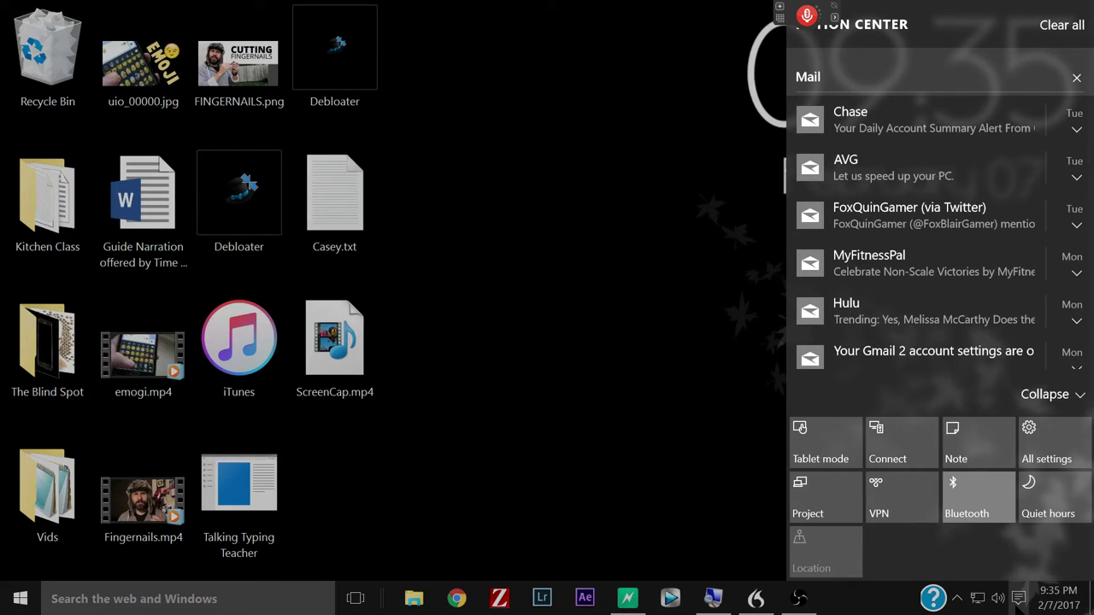
key(Escape)
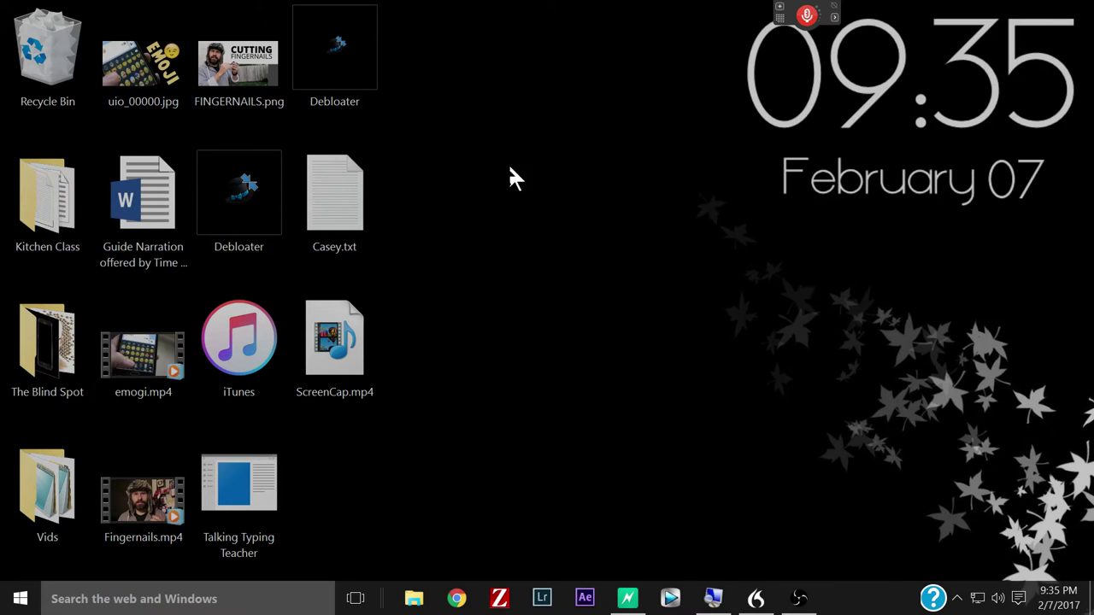
right_click(475, 134)
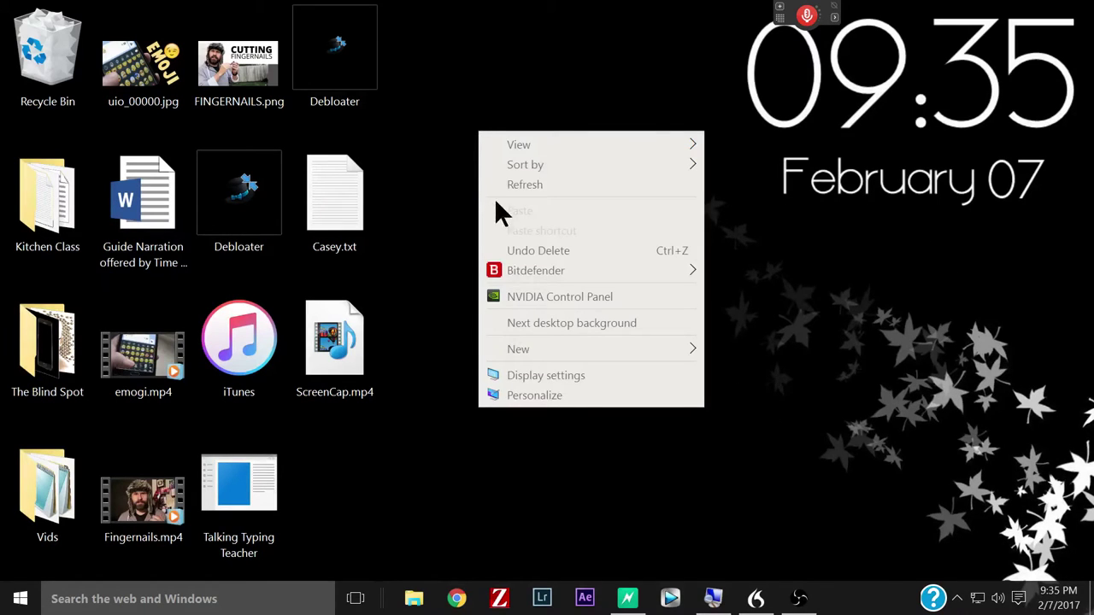
key(Escape)
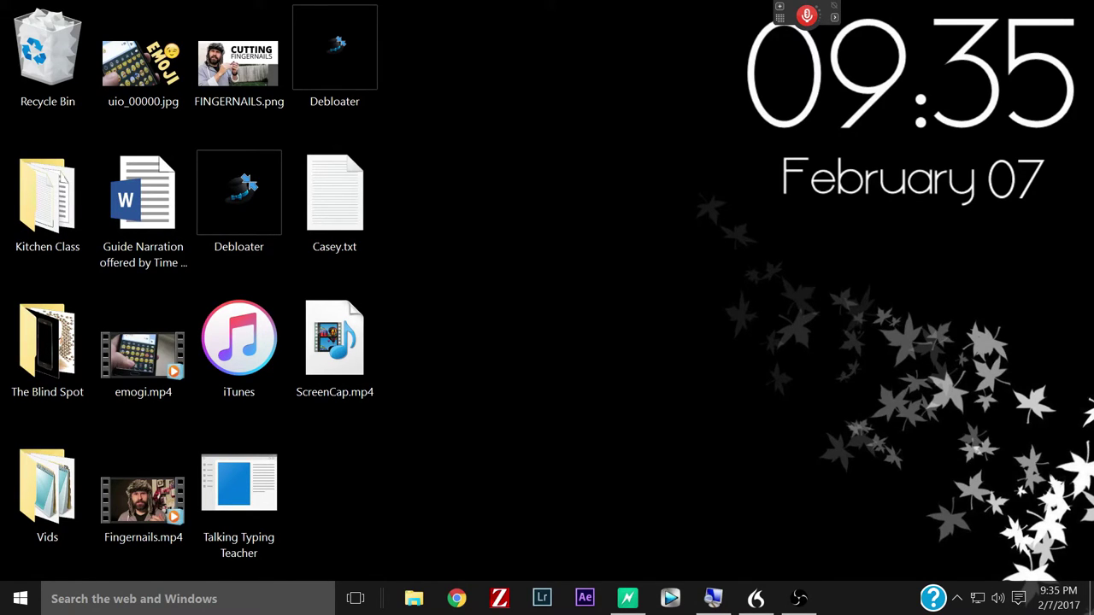
key(super)
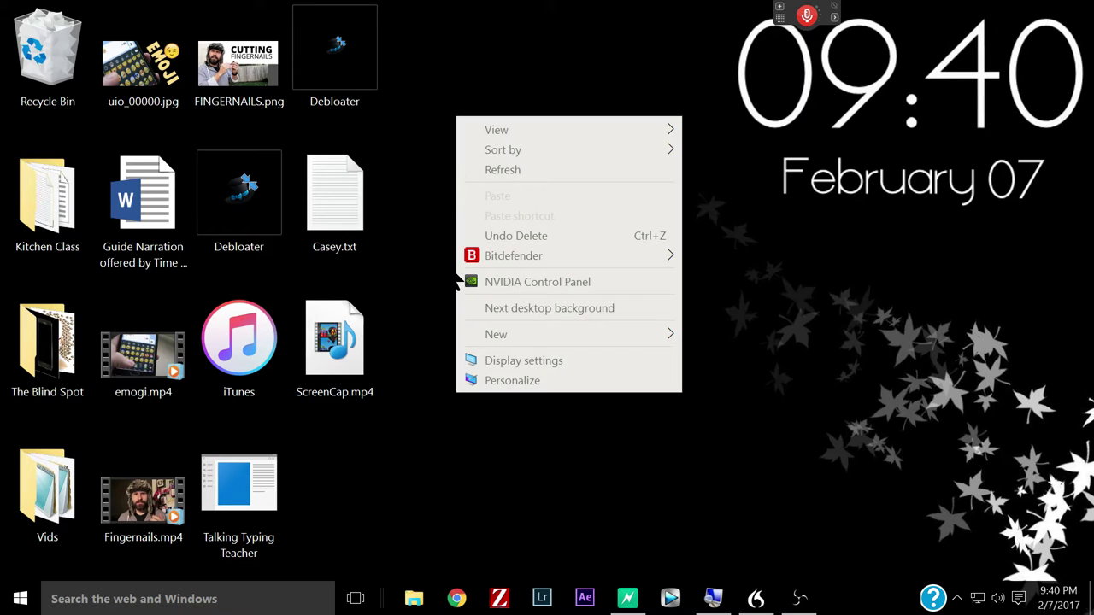
In Display settings, try 175% scaling, then lower it through 150% to 100%
click(502, 361)
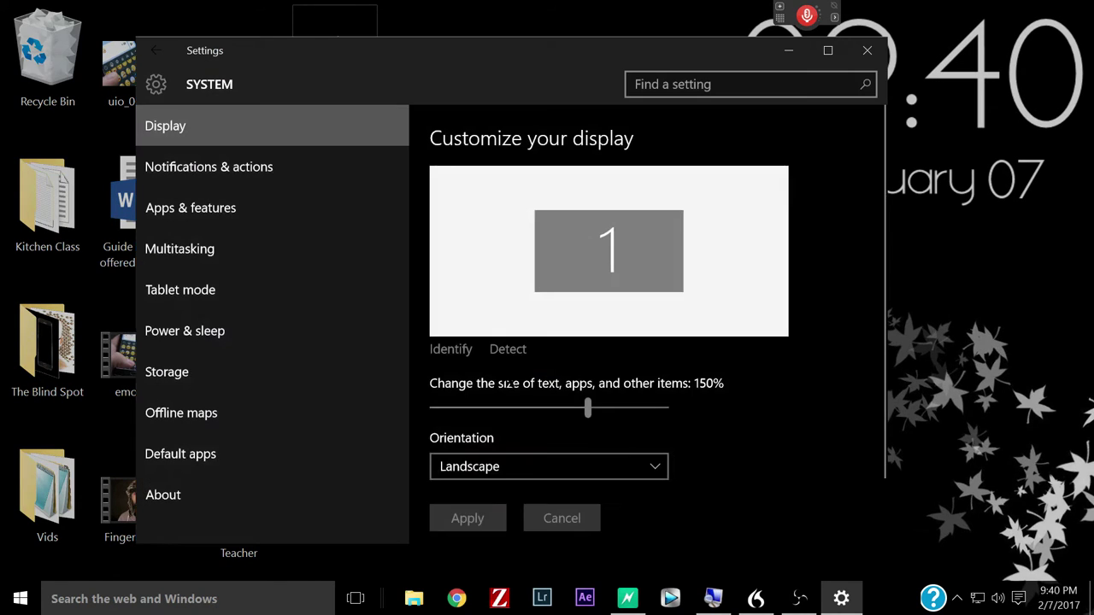
scroll(651, 366, down, 1)
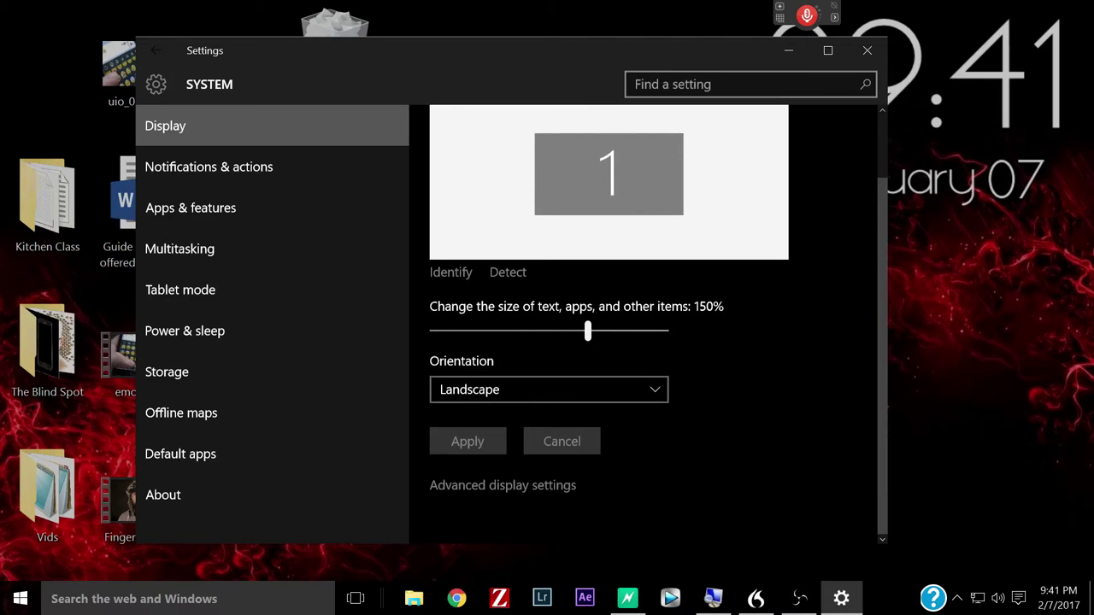
mouse_move(587, 332)
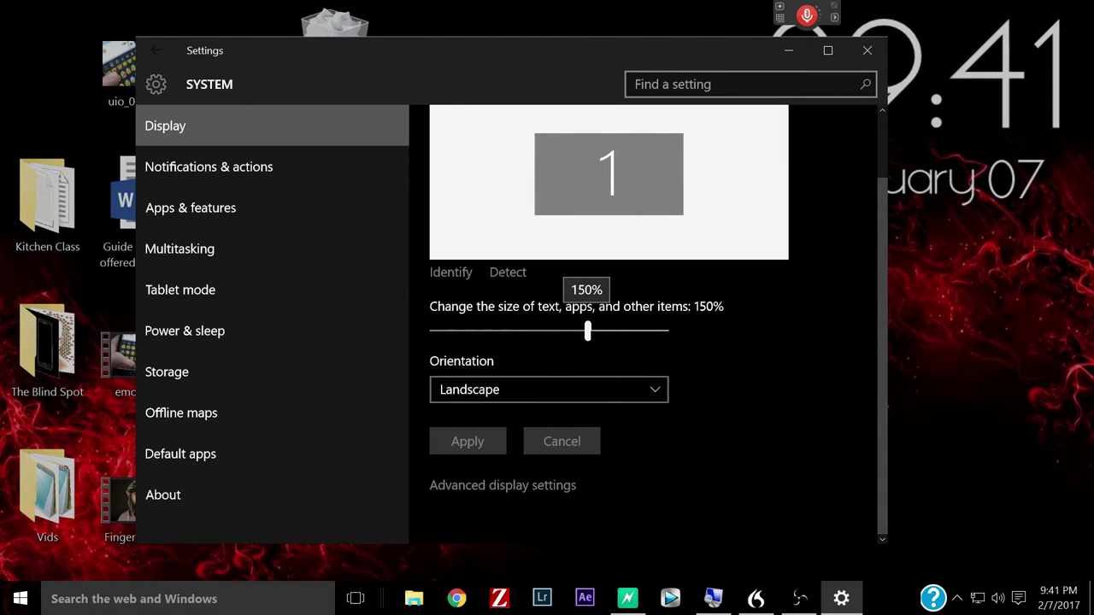
drag(587, 332, 650, 340)
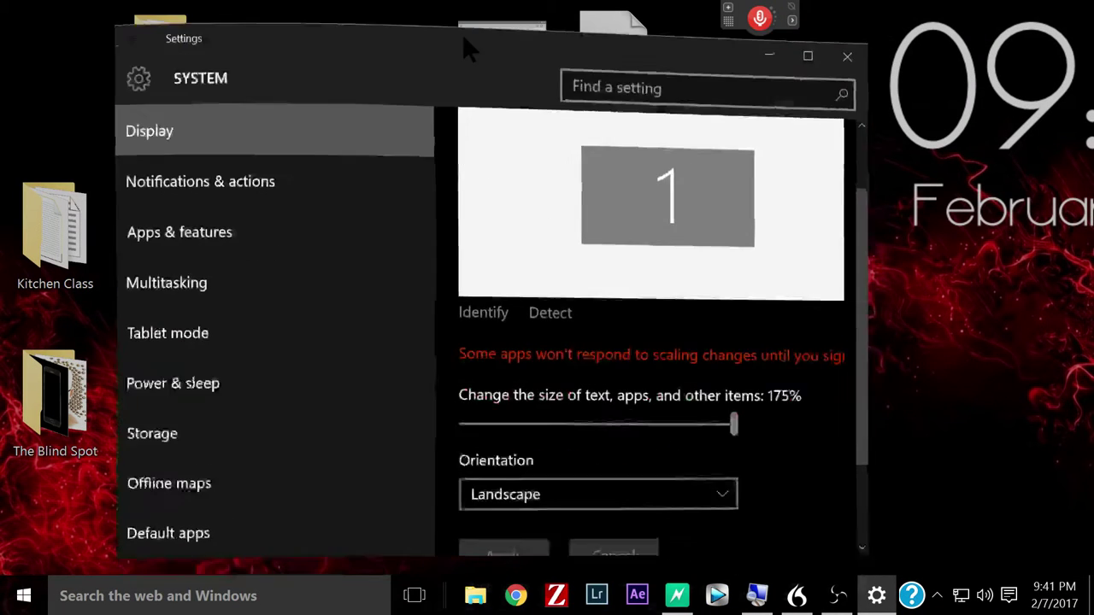
drag(464, 37, 462, 89)
key(super)
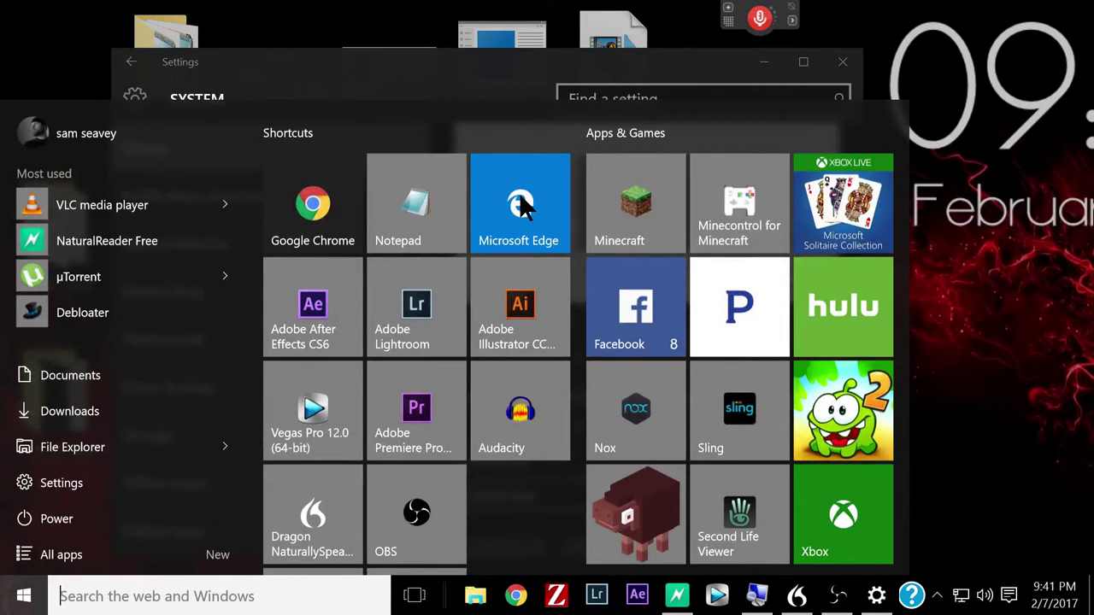
key(super)
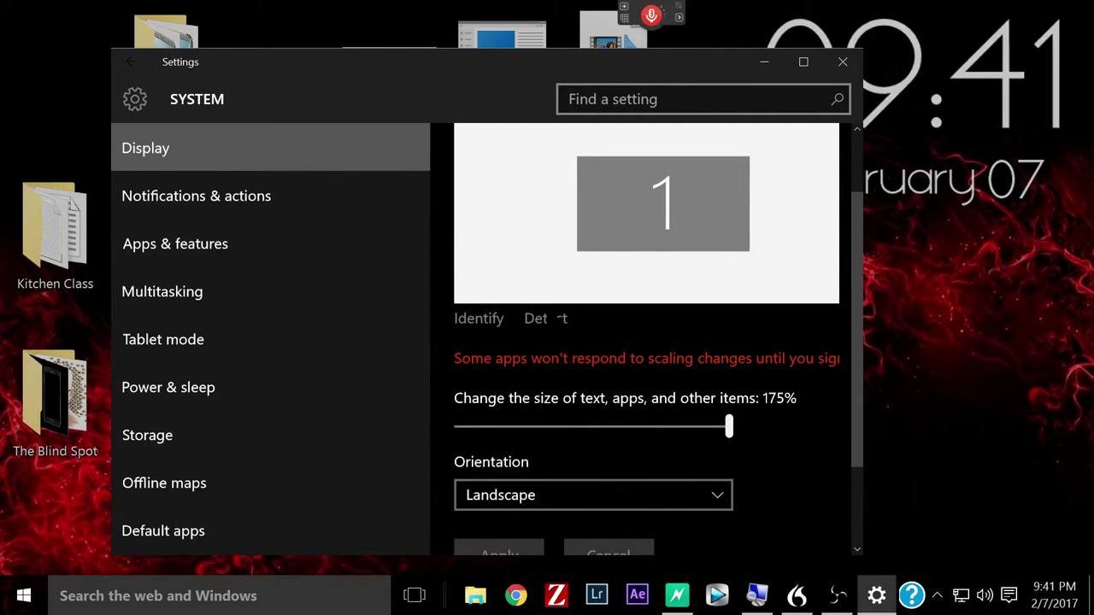
drag(728, 425, 637, 425)
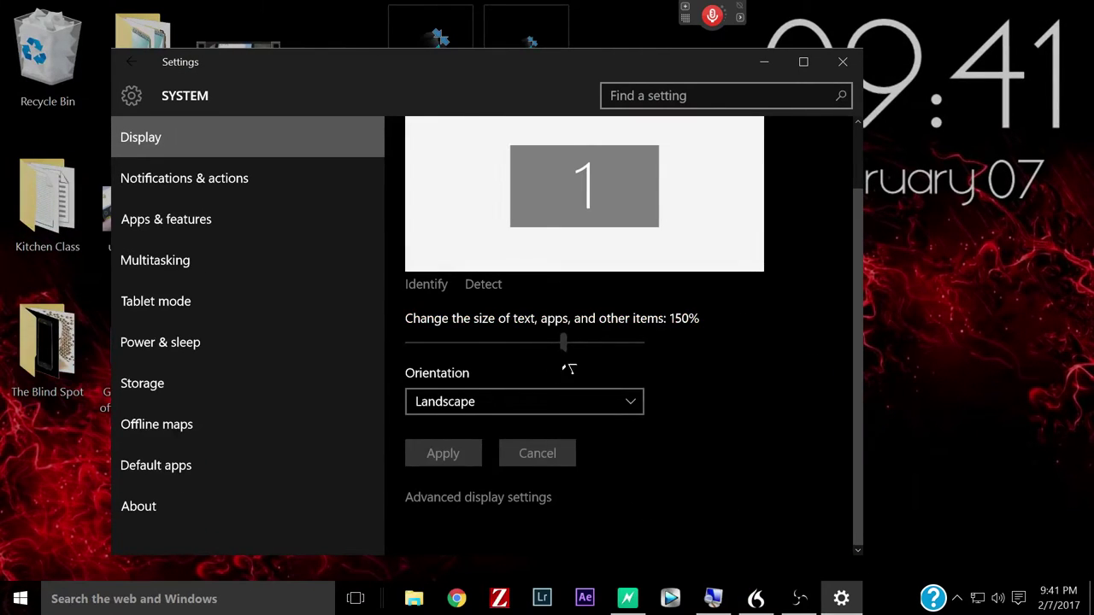
drag(563, 342, 406, 342)
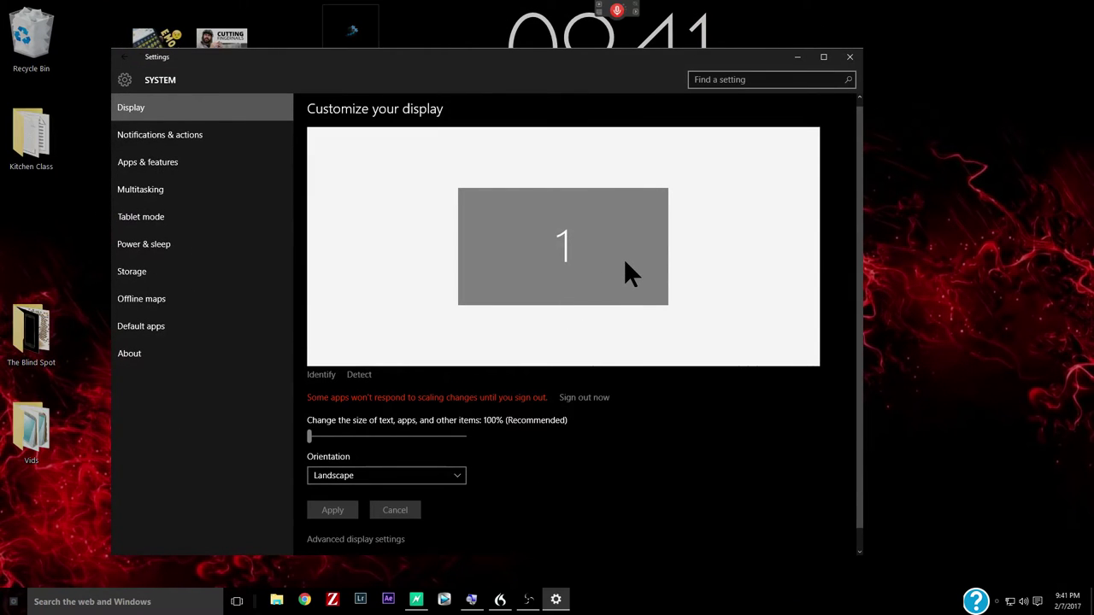
Check the Start menu at 100%, then set display scaling back to 150%
key(super)
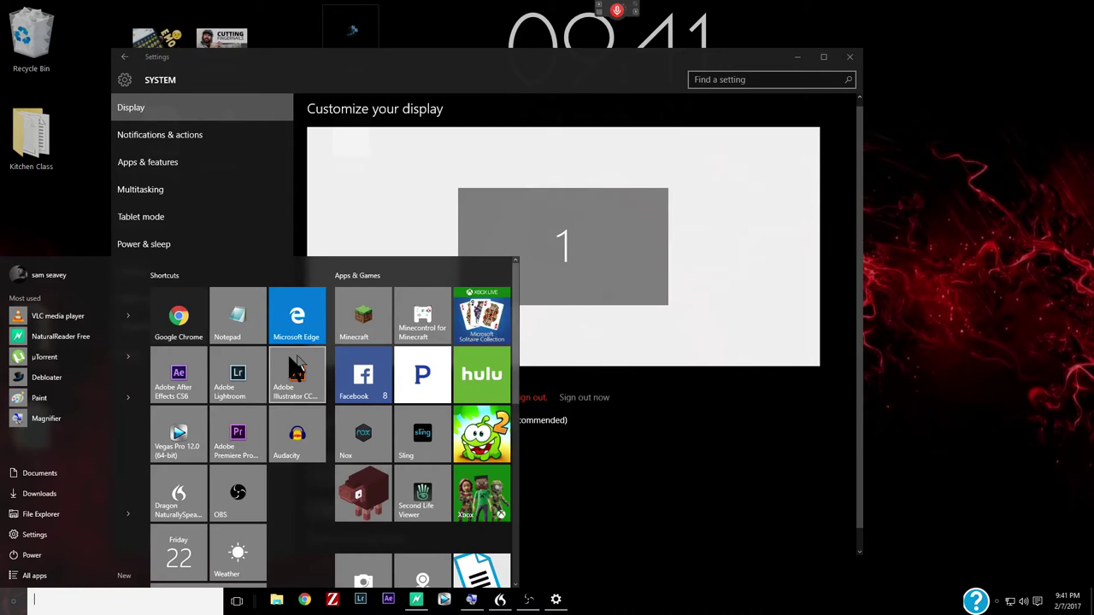
scroll(285, 320, down, 5)
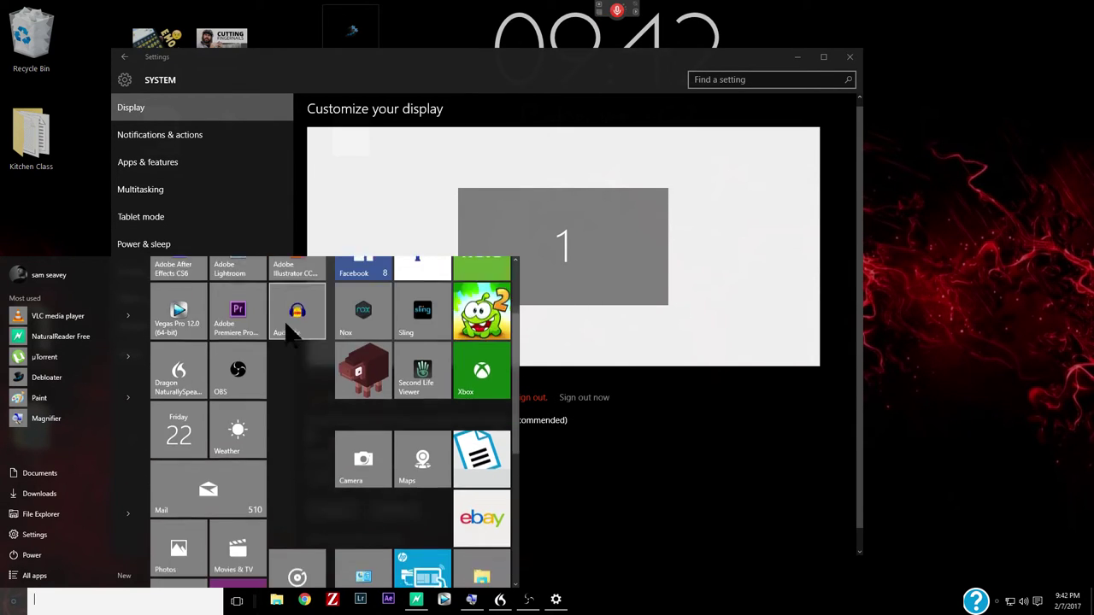
scroll(285, 326, up, 2)
key(Escape)
right_click(897, 224)
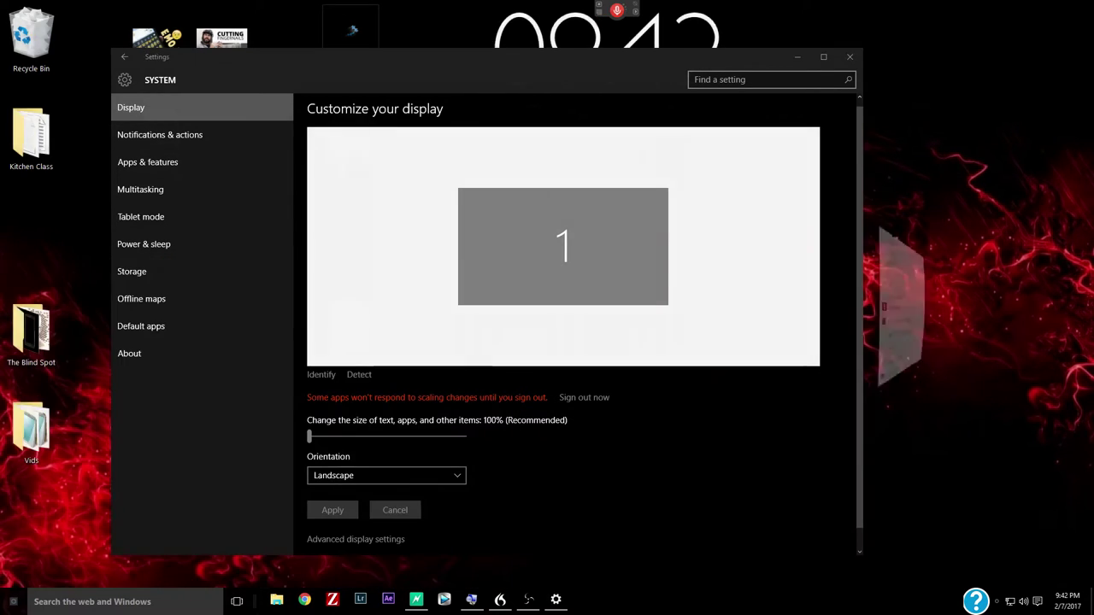
right_click(902, 172)
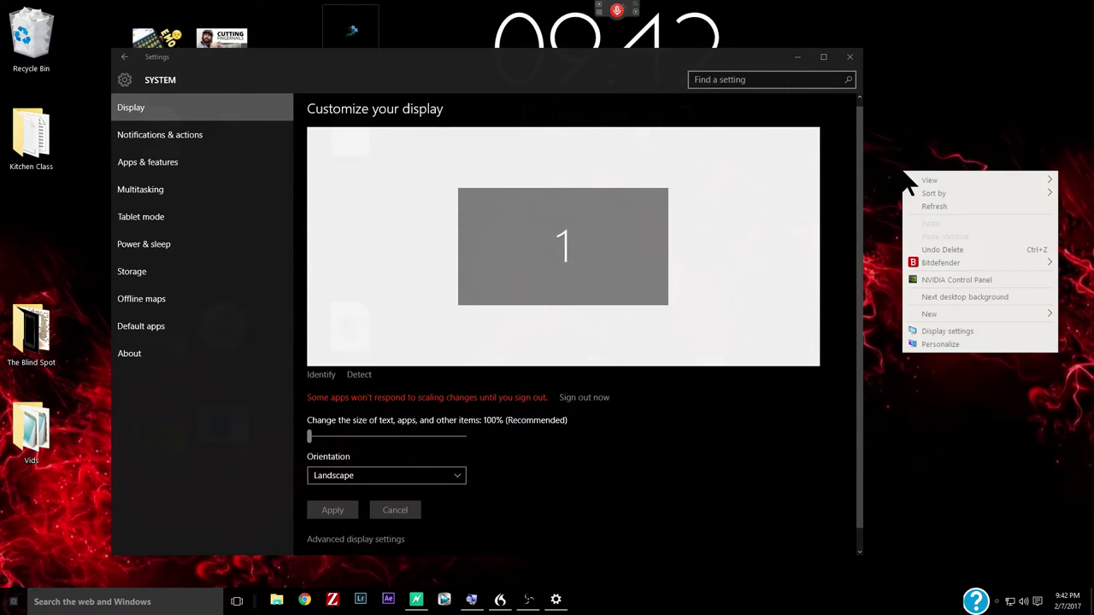
click(436, 436)
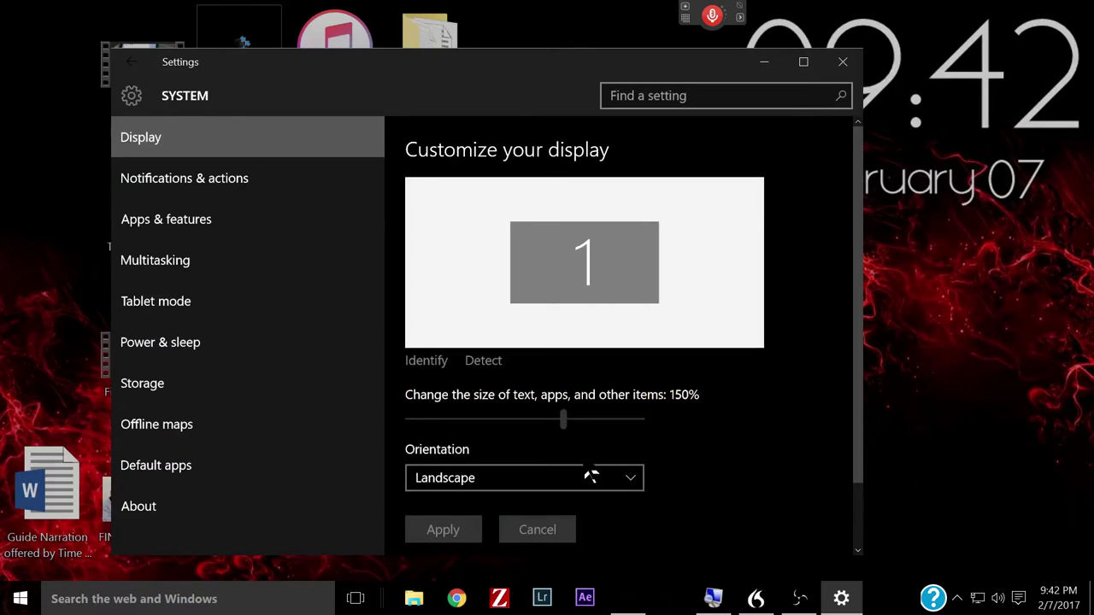
Confirm scaling at 150%, close Settings, and view the enlarged Start menu
click(563, 419)
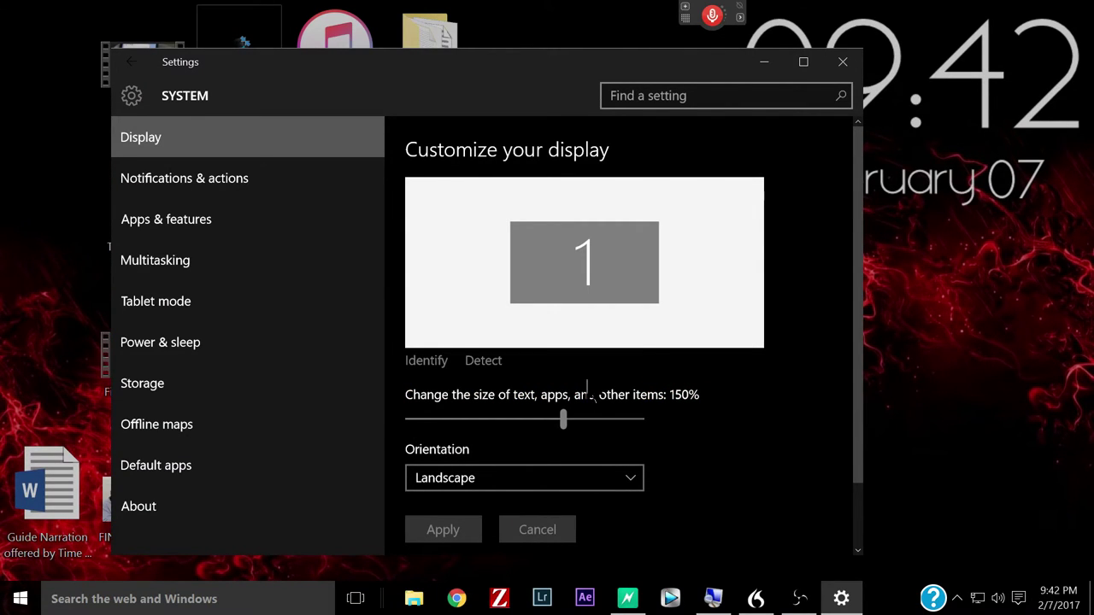
click(842, 62)
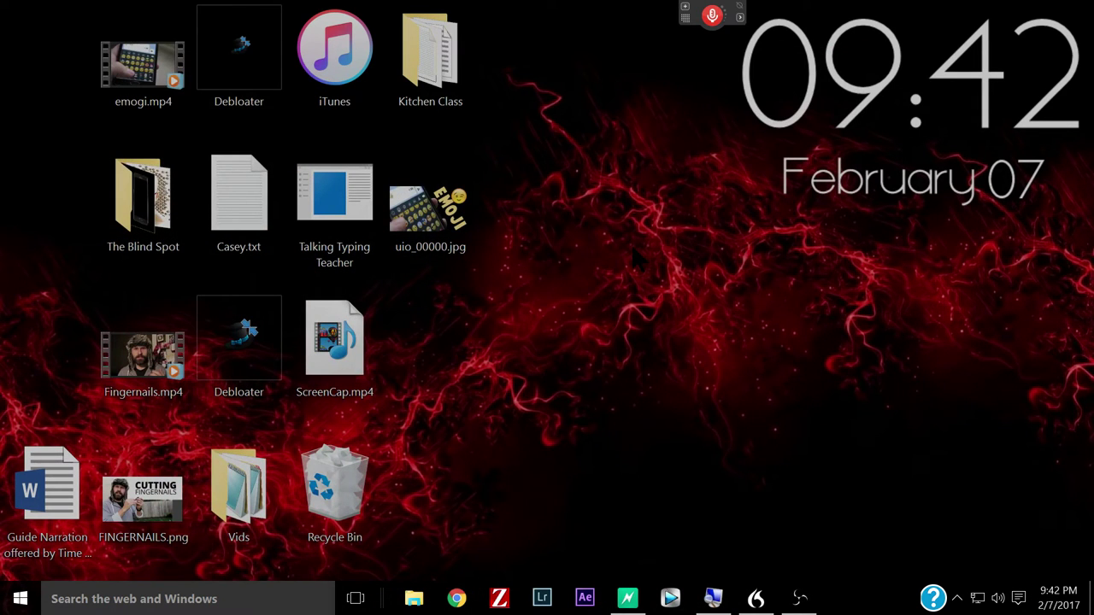
key(super)
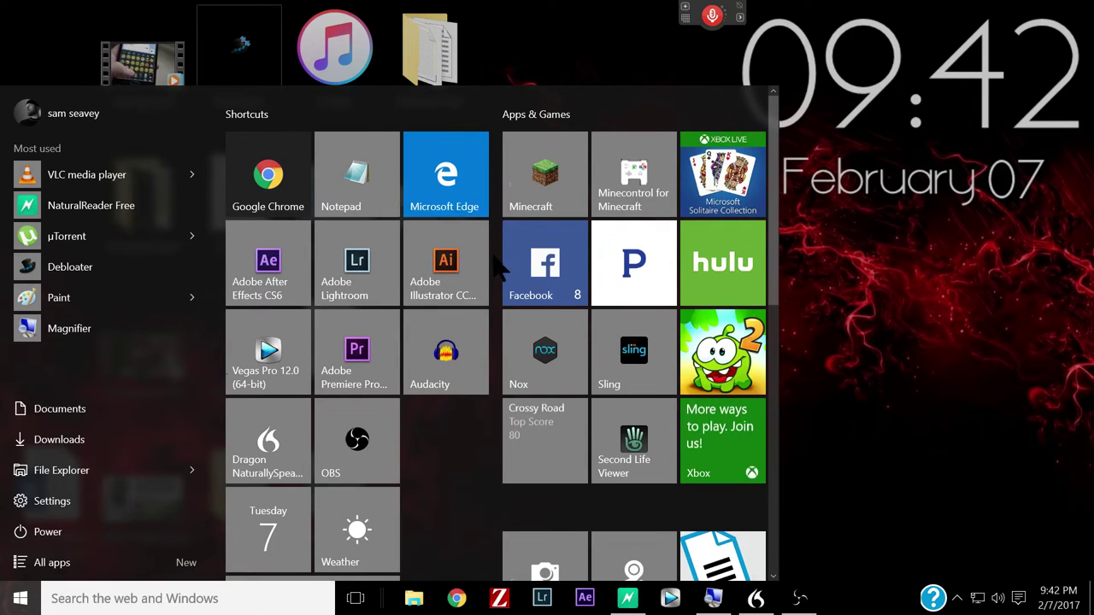
scroll(500, 265, down, 1)
key(super)
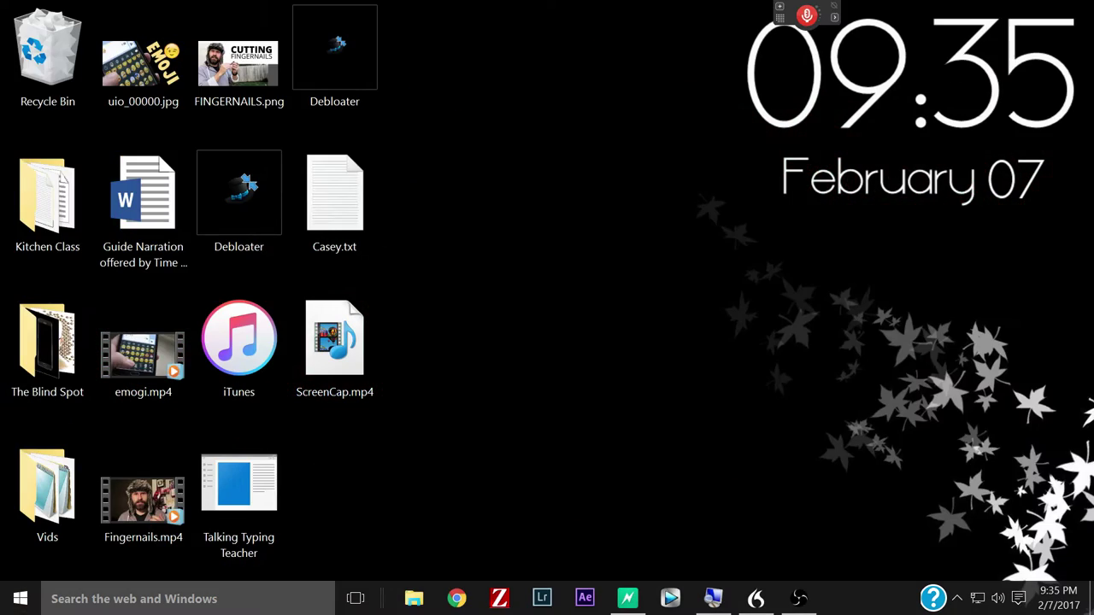
Open Personalize from the desktop menu to show the Background page with the HD Walls slideshow
right_click(430, 129)
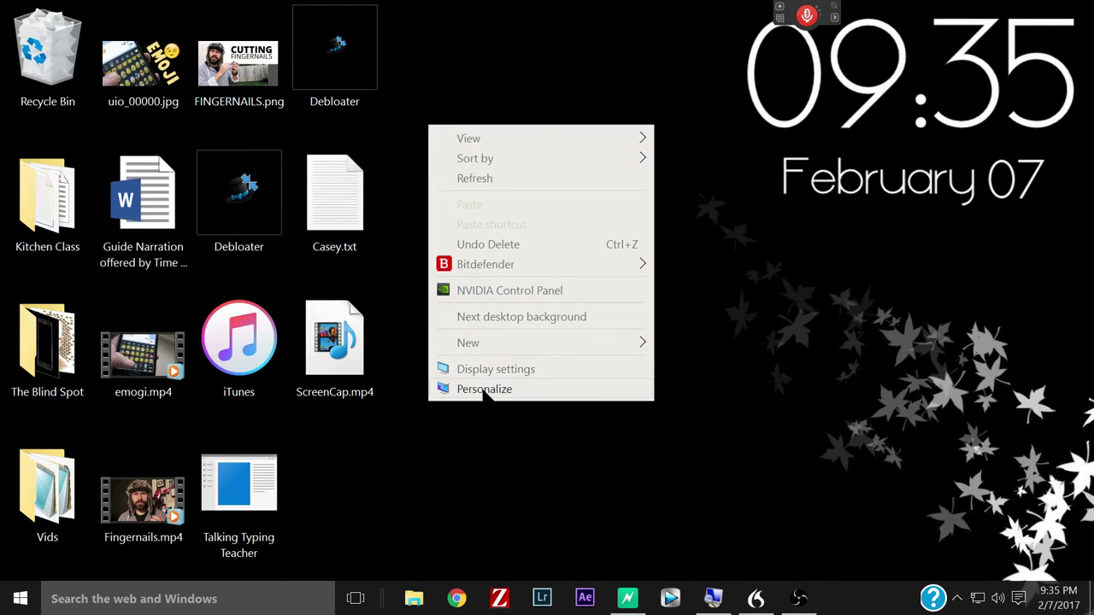
click(484, 390)
scroll(549, 342, down, 3)
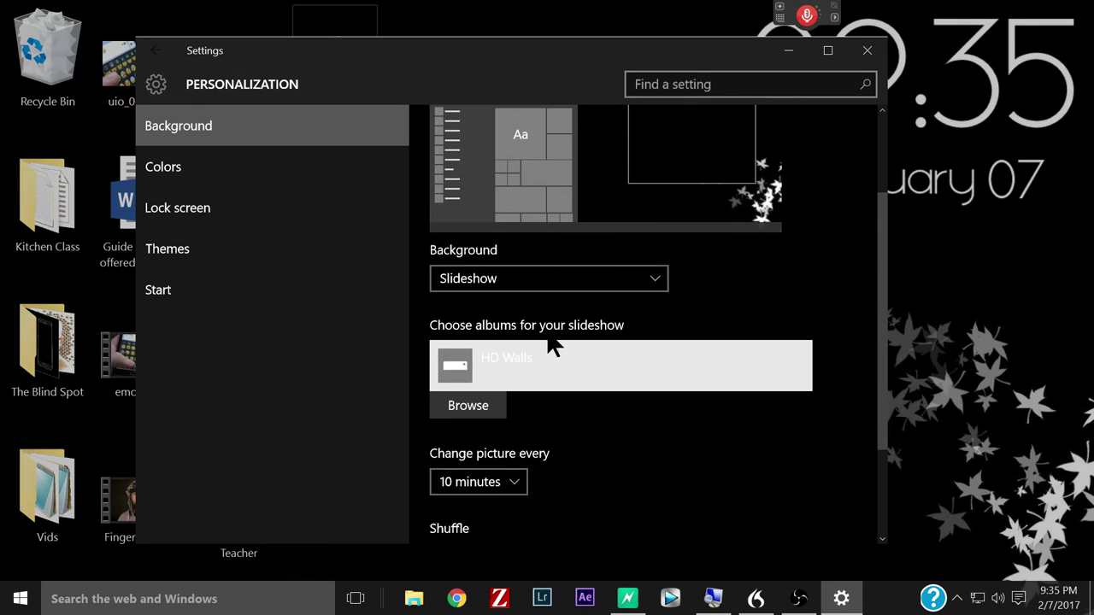
scroll(551, 346, up, 4)
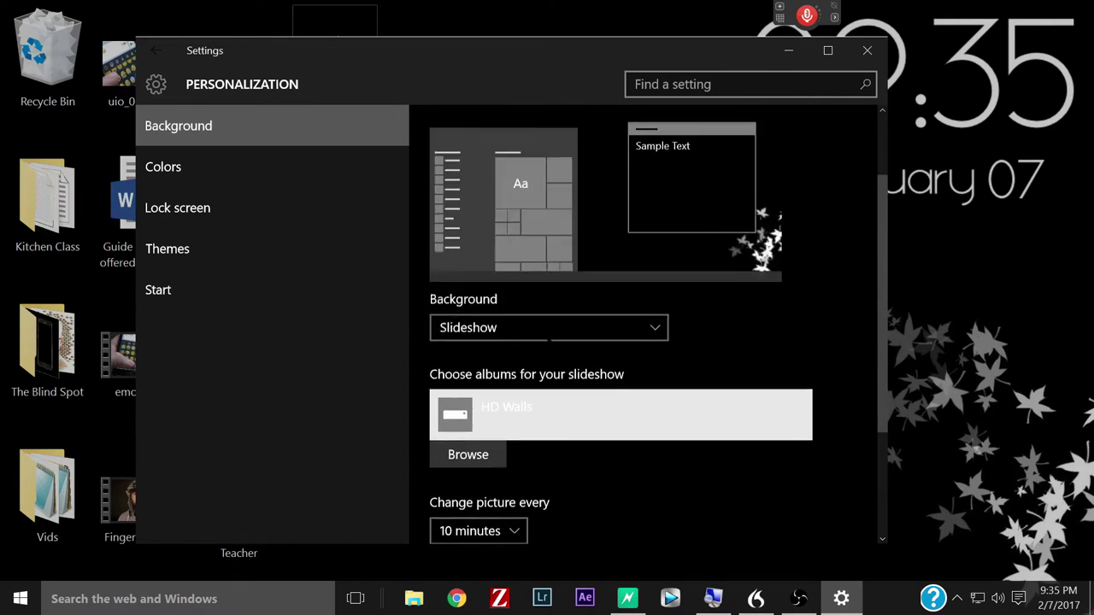
scroll(551, 346, down, 4)
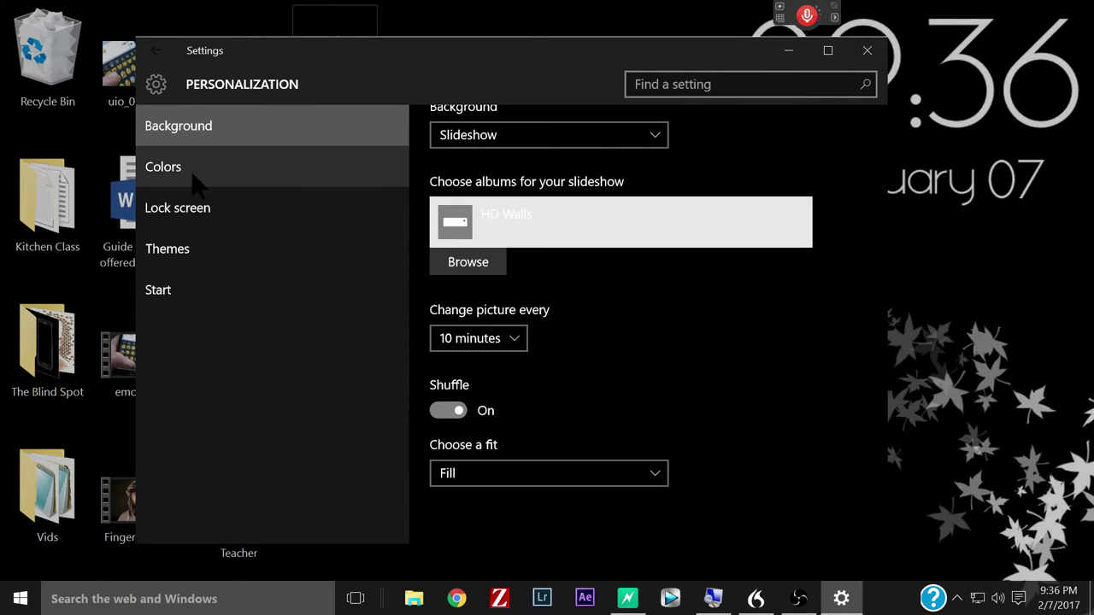
On the Colors page, try red, teal, yellow, purple and magenta accents, previewing red in Start
click(191, 170)
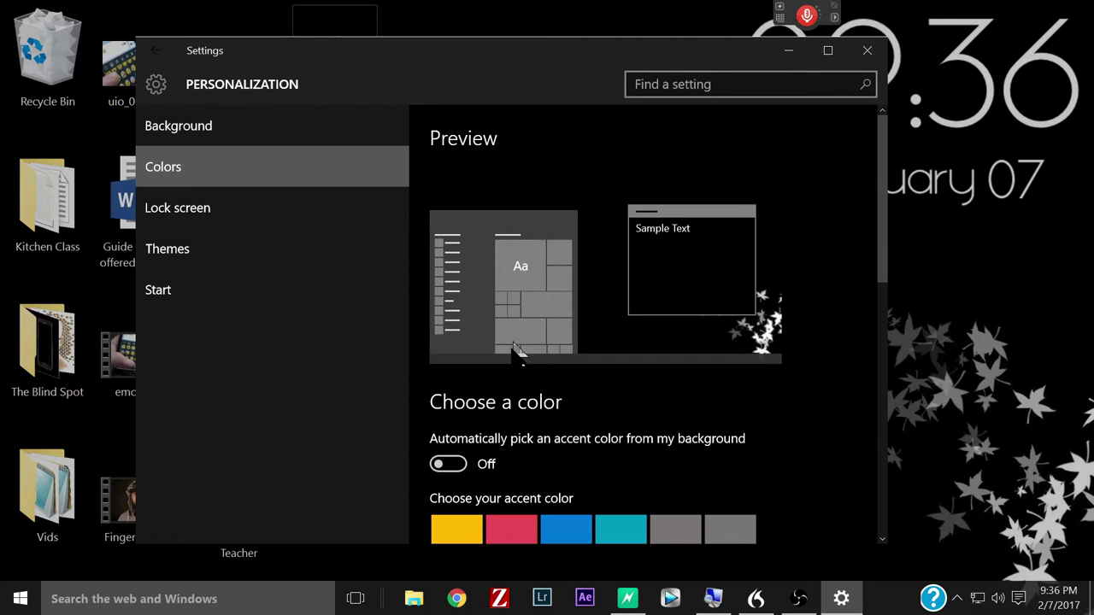
key(super)
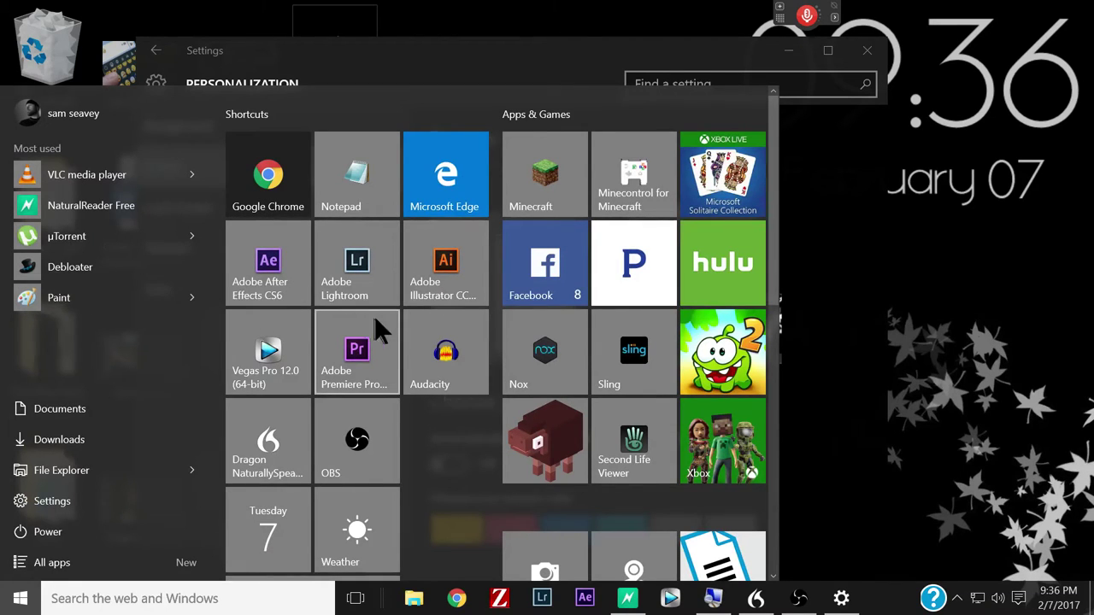
key(super)
scroll(472, 369, down, 3)
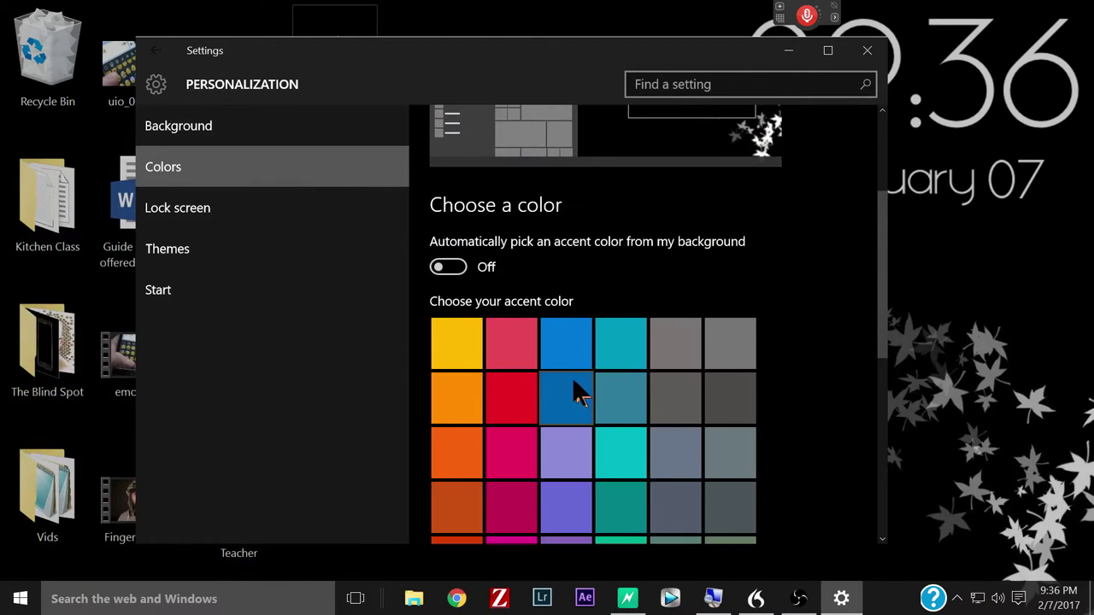
click(512, 342)
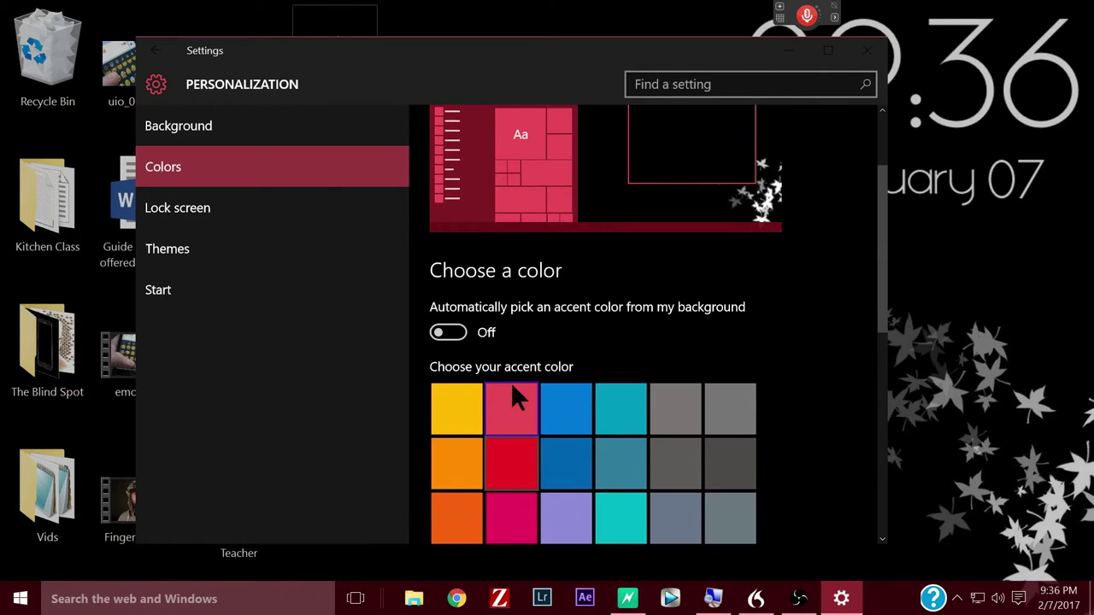
click(598, 481)
click(617, 423)
scroll(619, 426, down, 1)
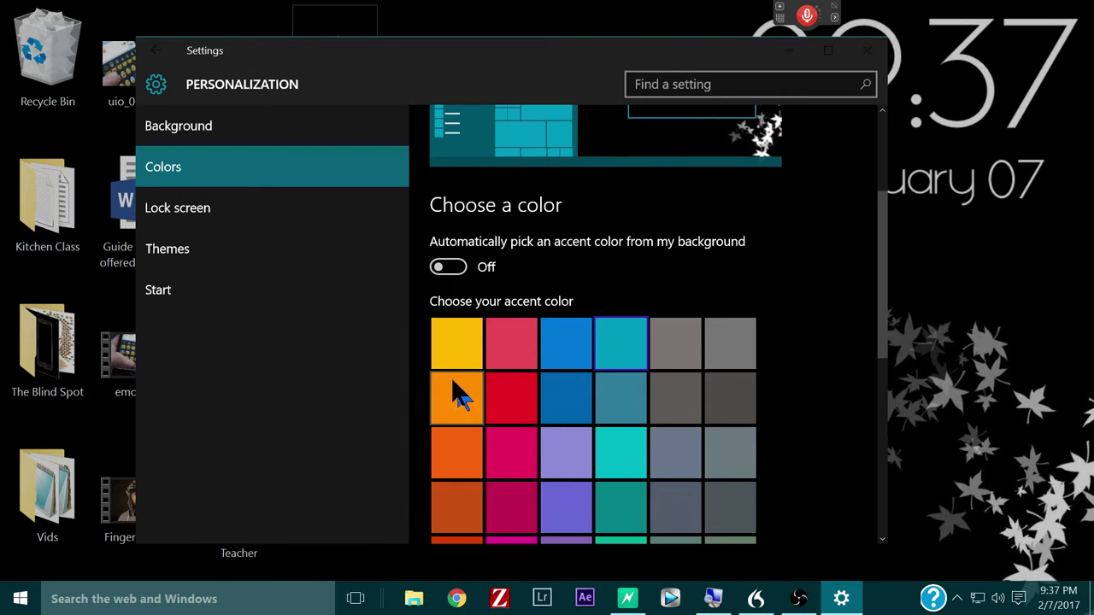
click(451, 341)
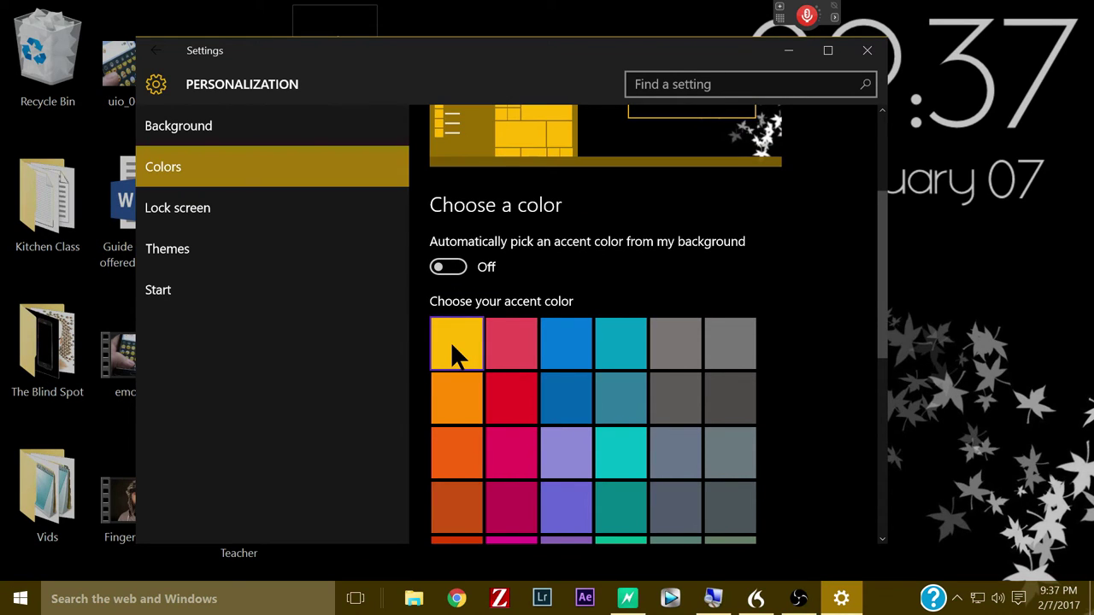
scroll(501, 390, down, 5)
click(498, 382)
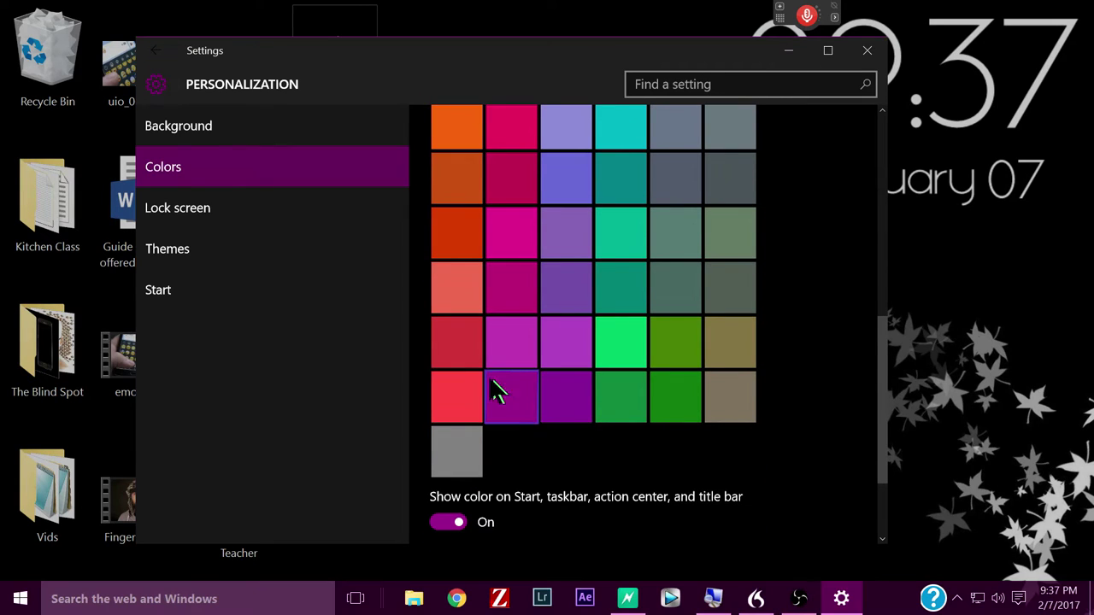
click(497, 335)
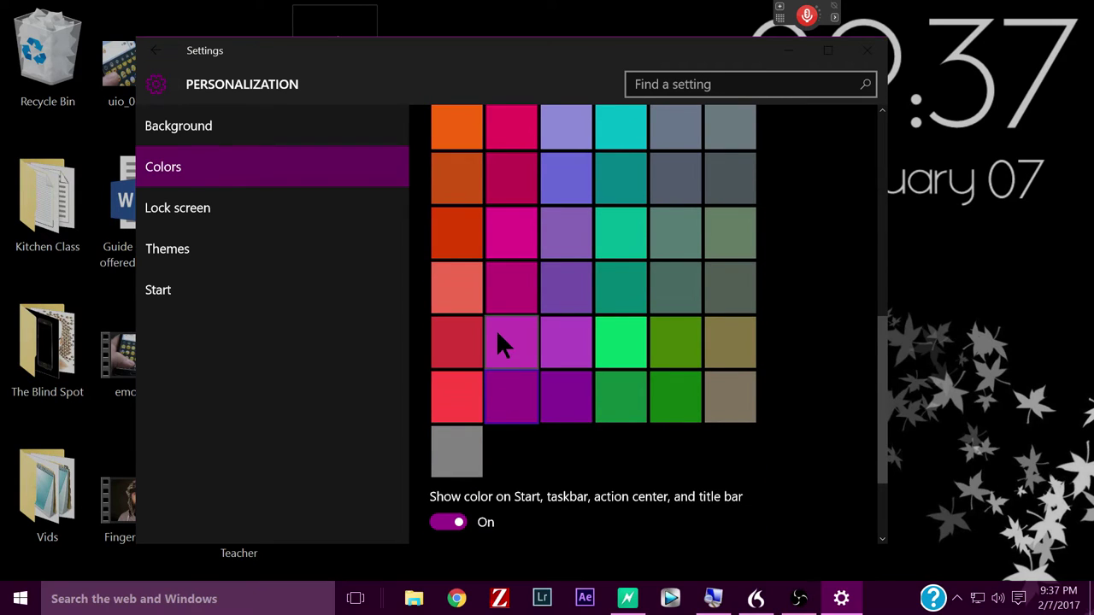
click(453, 342)
key(super)
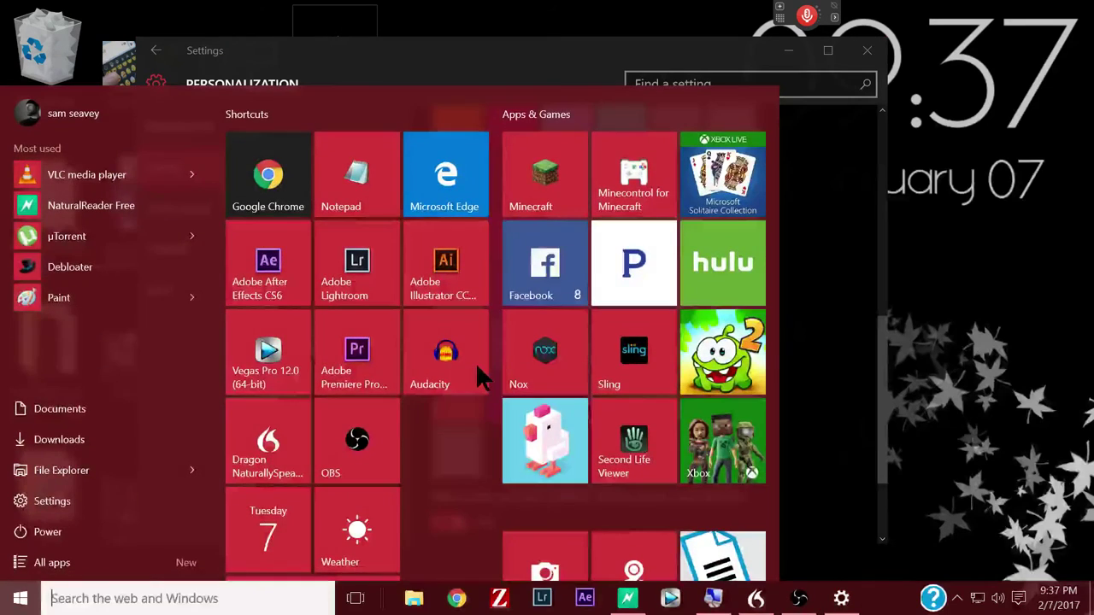
key(super)
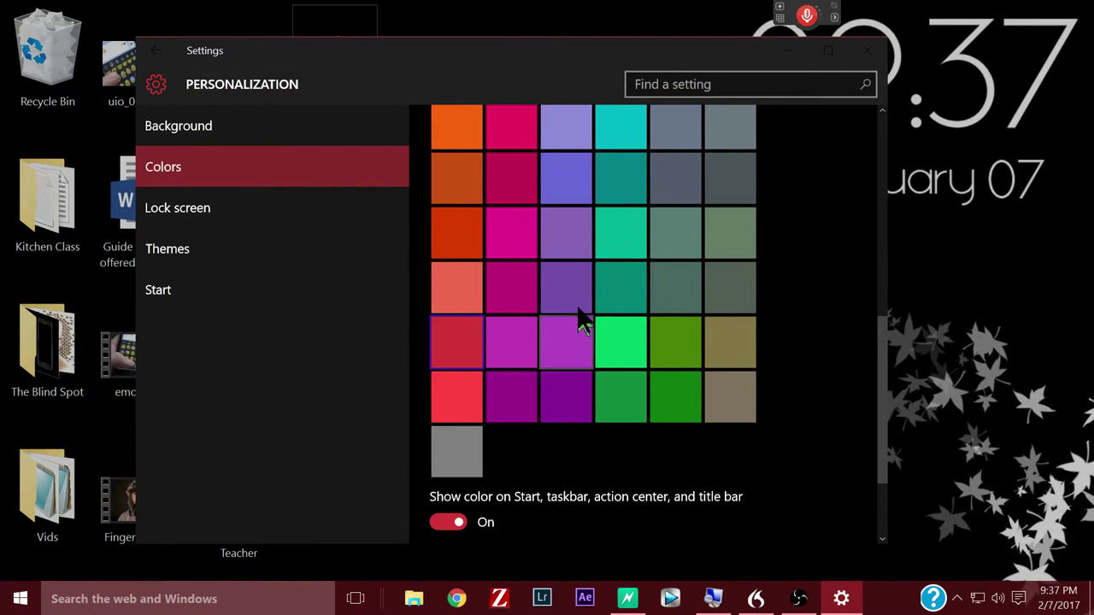
Preview blue-violet, blue and teal accents in Start, then settle on a gray accent
click(555, 172)
key(super)
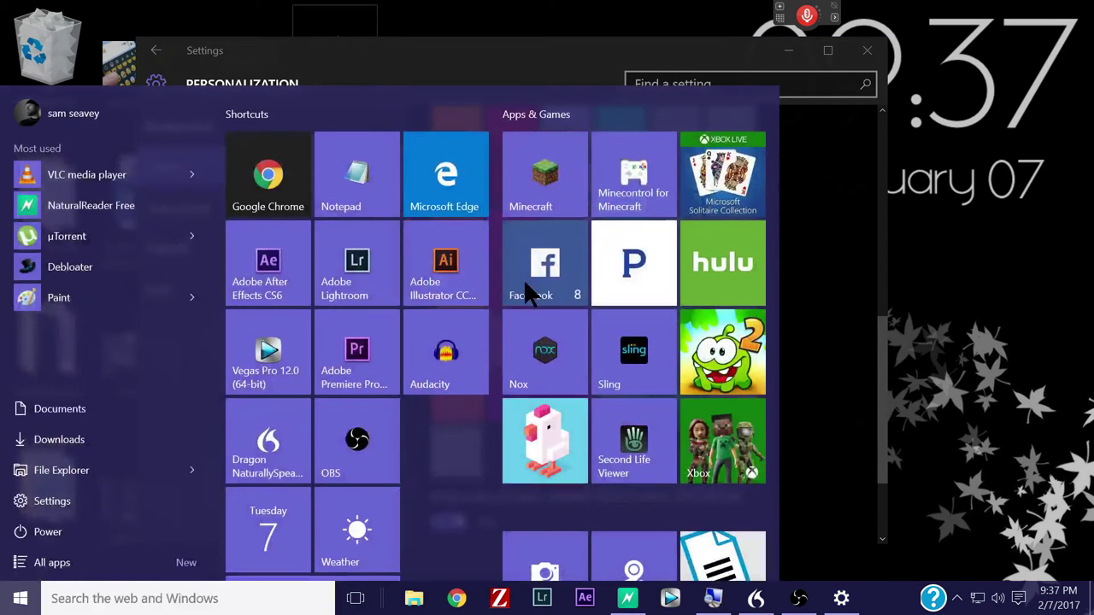
key(super)
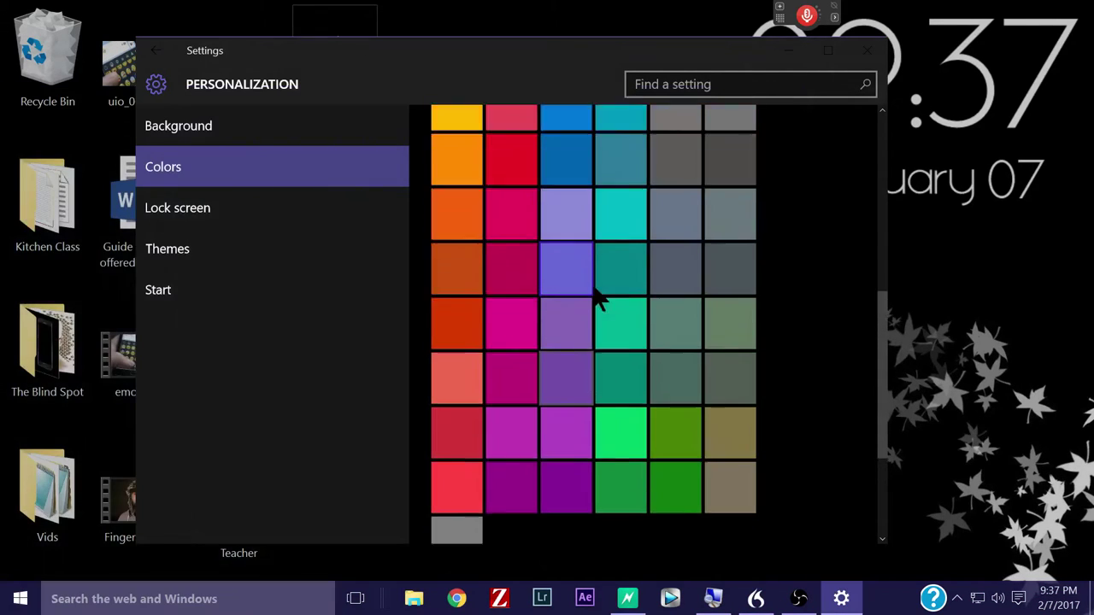
scroll(598, 292, up, 1)
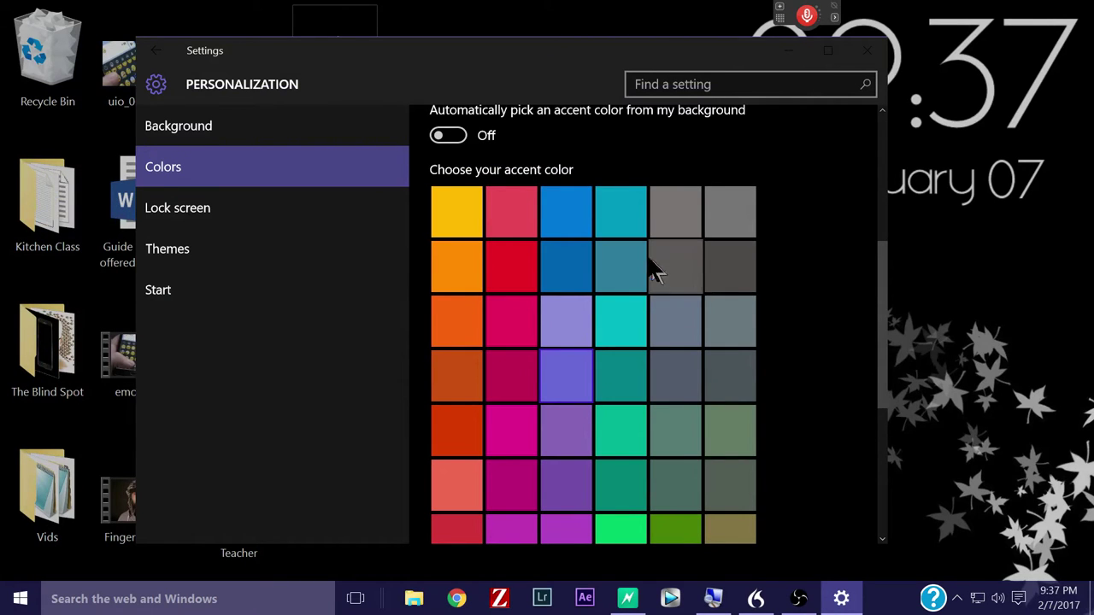
click(566, 205)
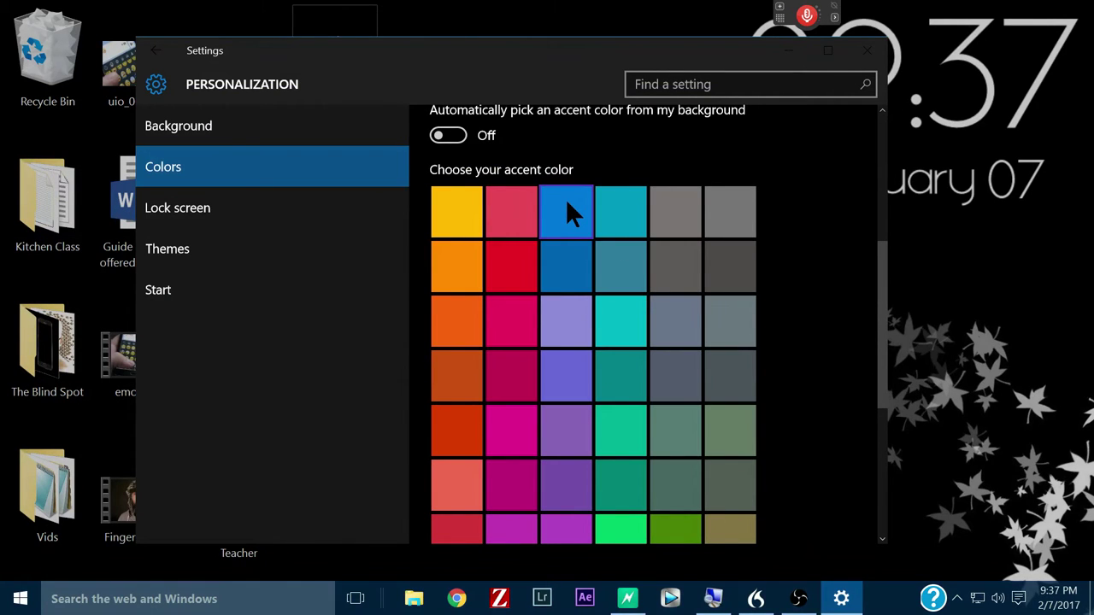
key(super)
key(super)
click(623, 205)
key(super)
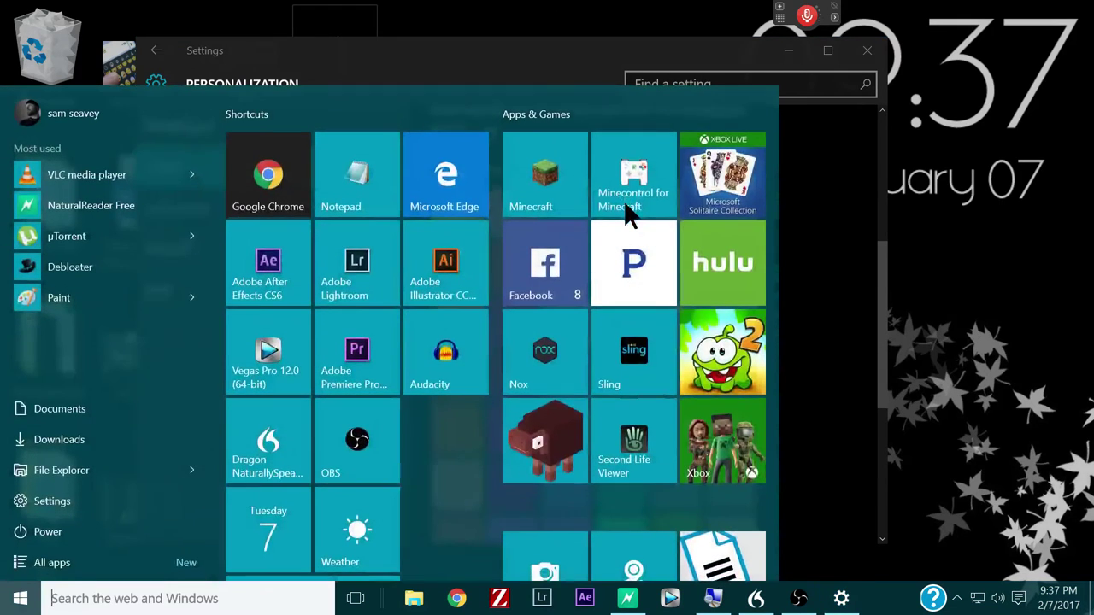
key(super)
scroll(695, 342, down, 3)
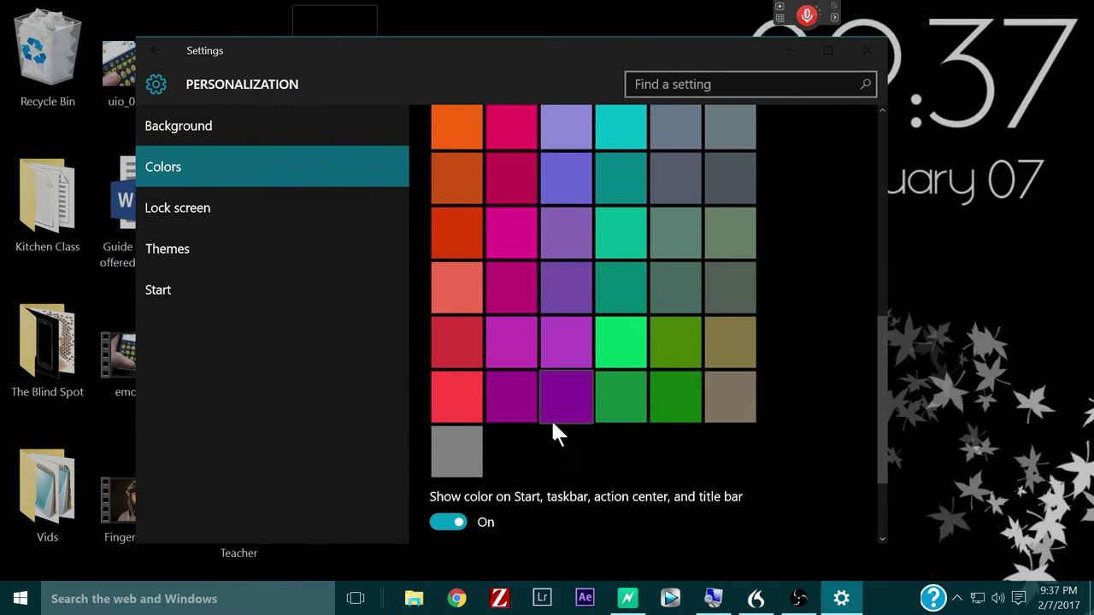
click(471, 450)
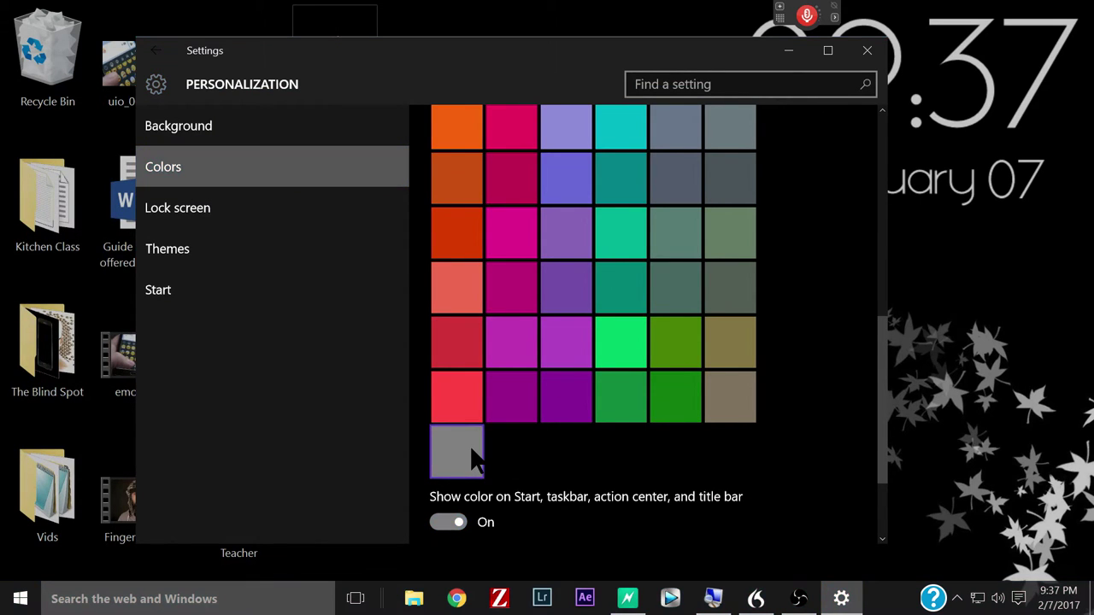
key(super)
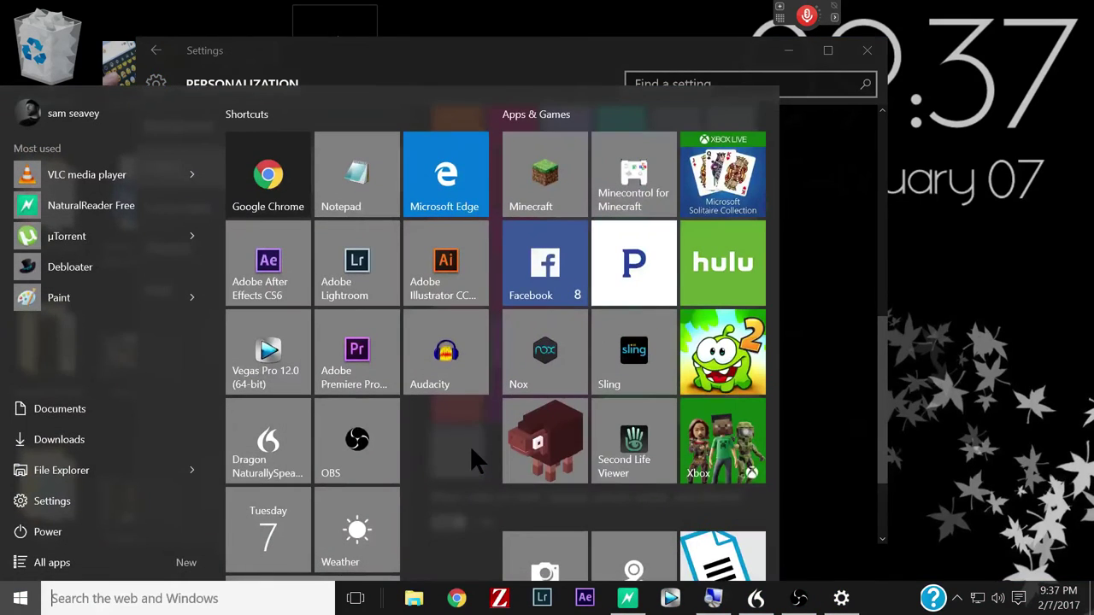
key(super)
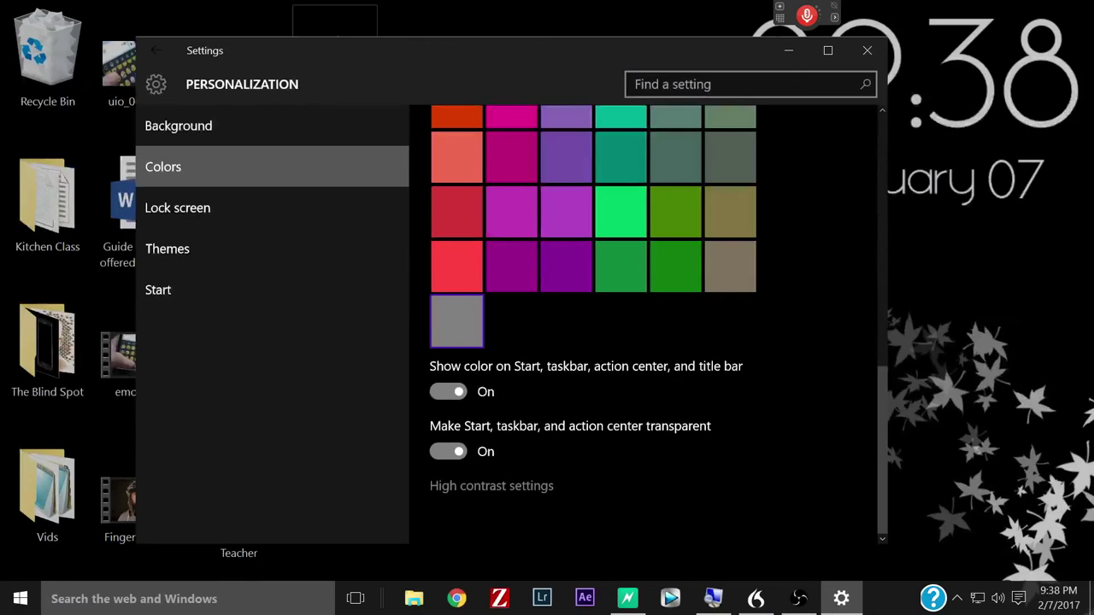
Preview the Start menu with the gray accent, then close it
key(super)
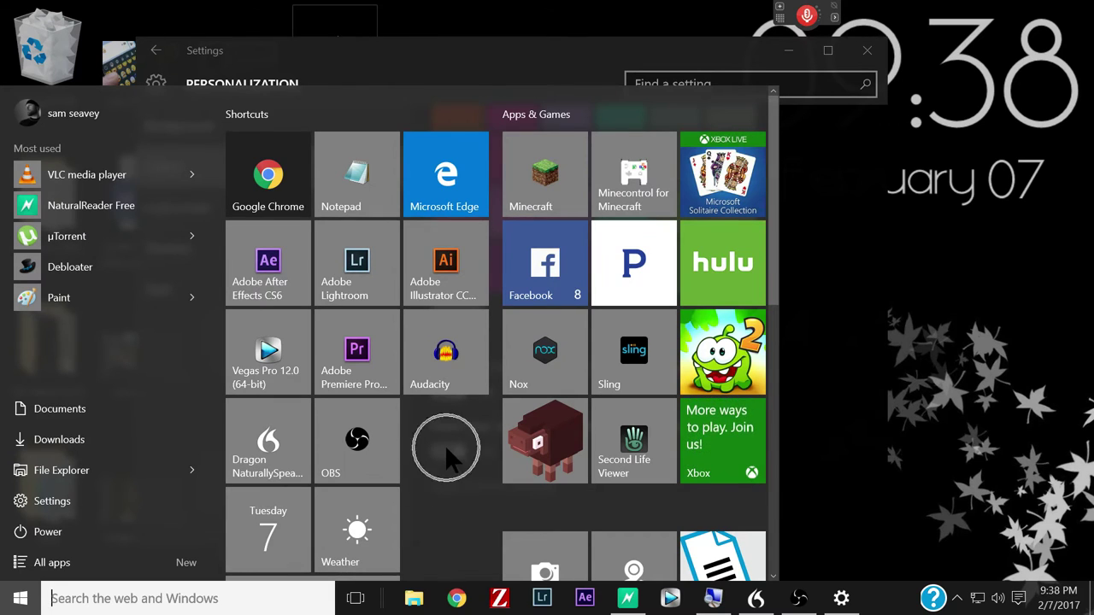
scroll(446, 453, down, 8)
scroll(447, 453, up, 4)
scroll(451, 462, up, 3)
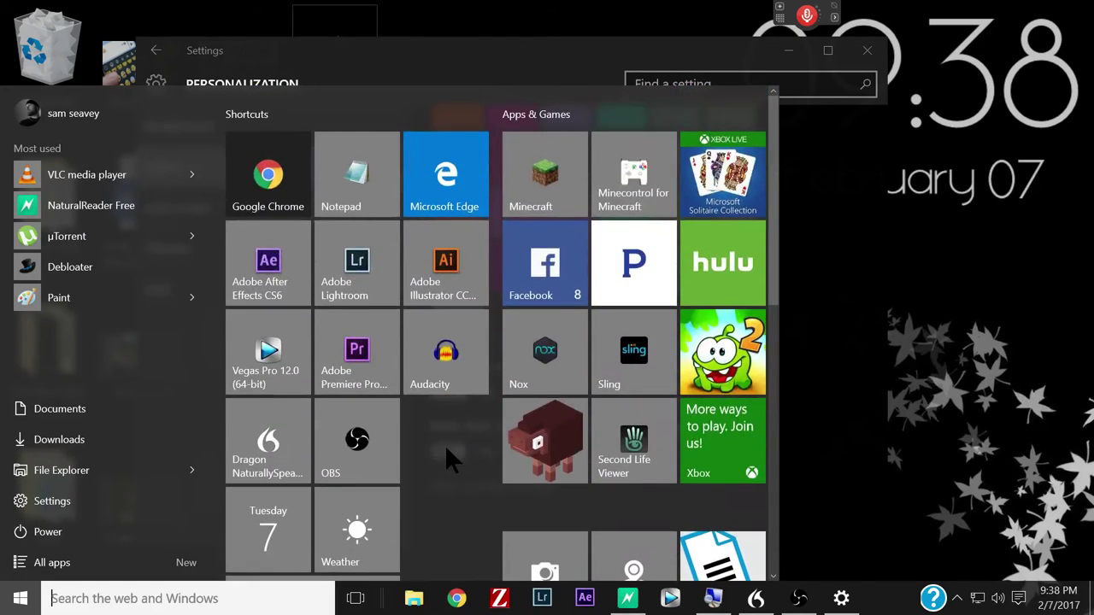
key(Escape)
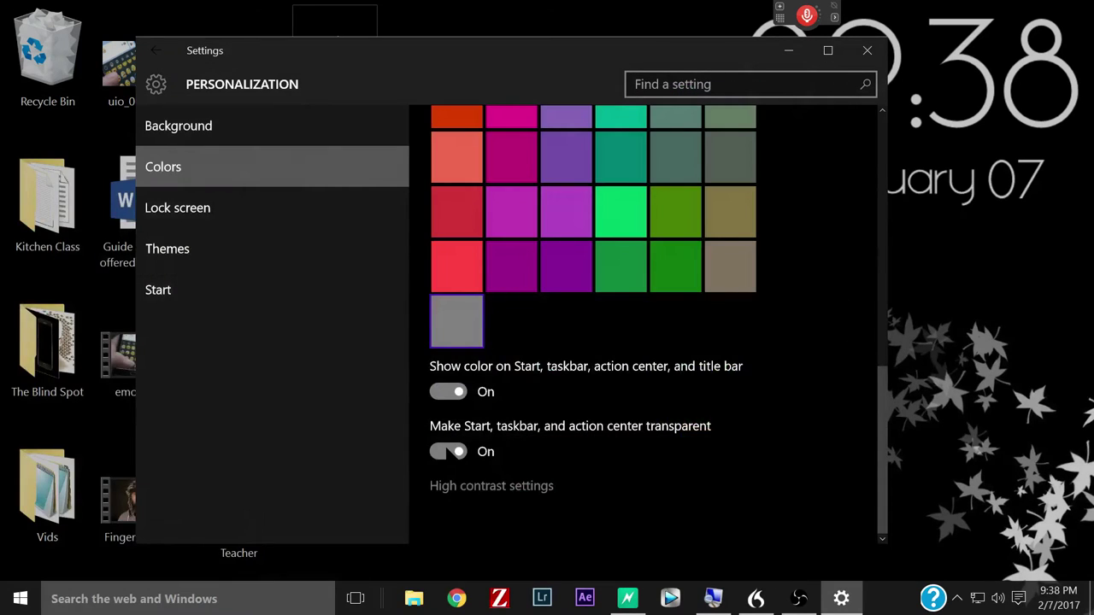
Turn off transparency for Start, taskbar and action center, and preview the opaque Start menu
click(447, 451)
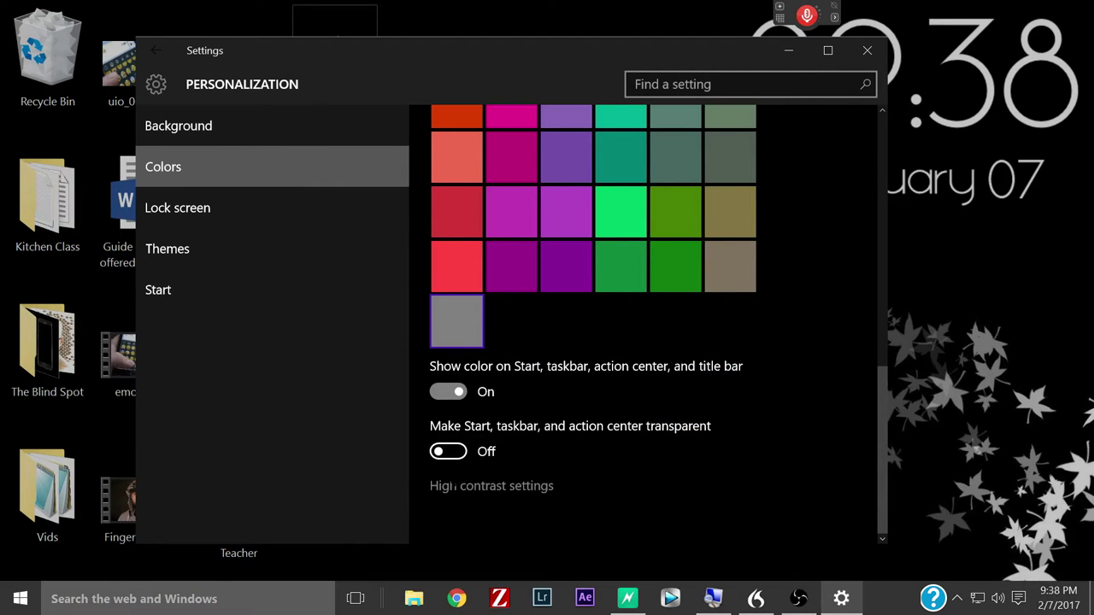
key(super)
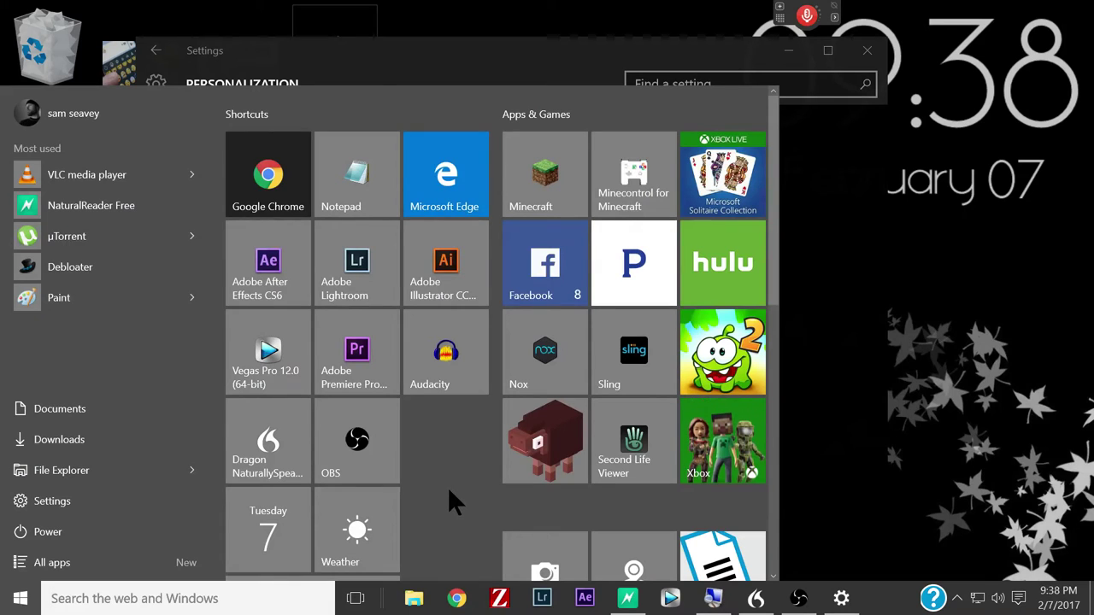
scroll(445, 474, down, 5)
scroll(443, 475, up, 4)
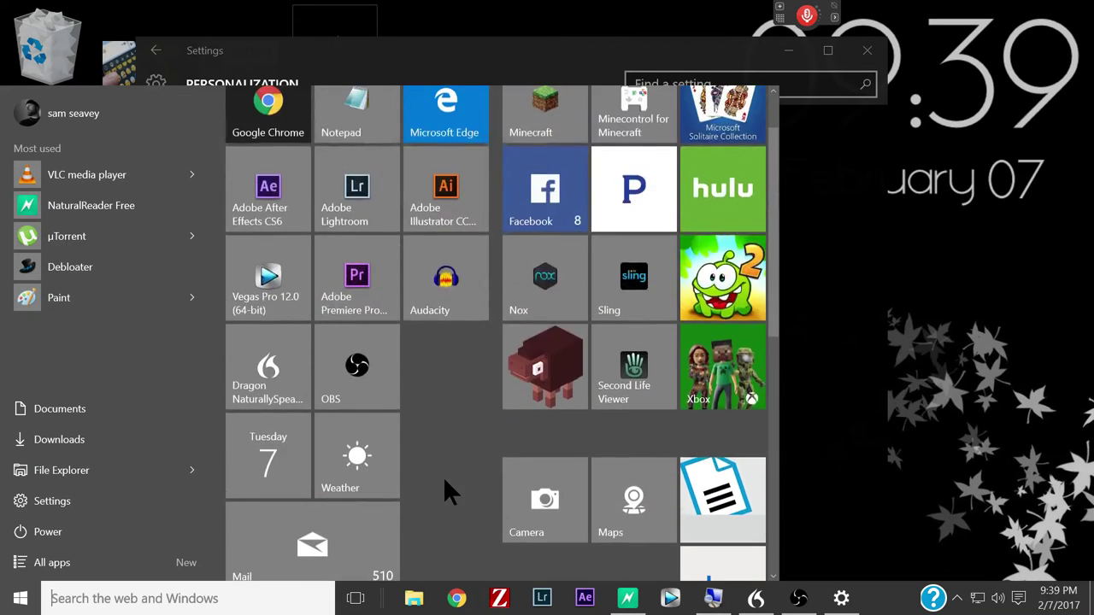
key(super)
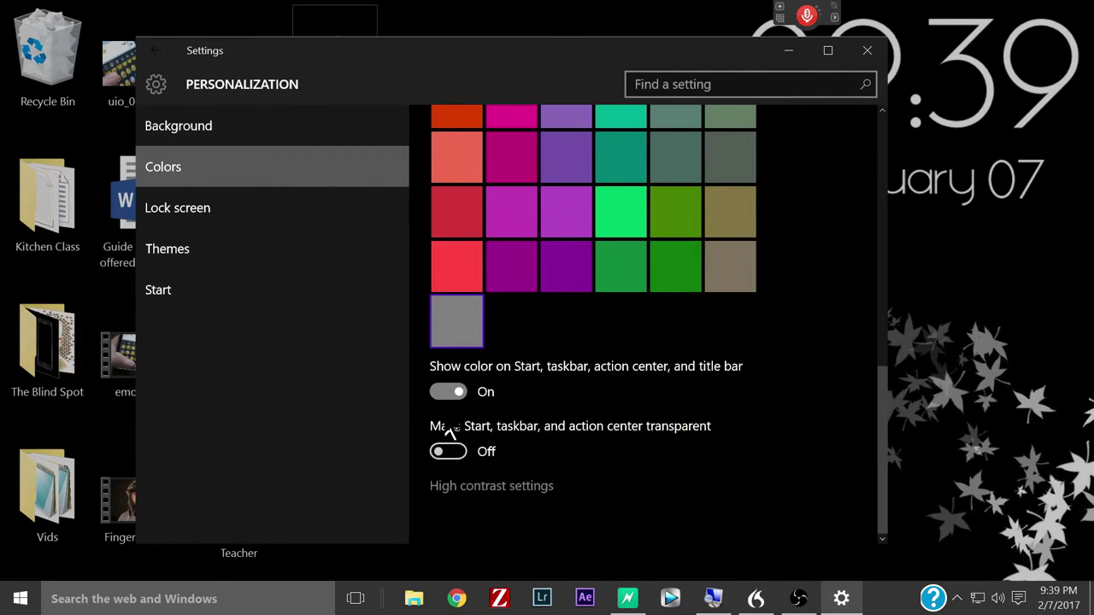
Stop showing accent colour on Start, taskbar and title bars, and compare the dark grey Start menu
click(449, 391)
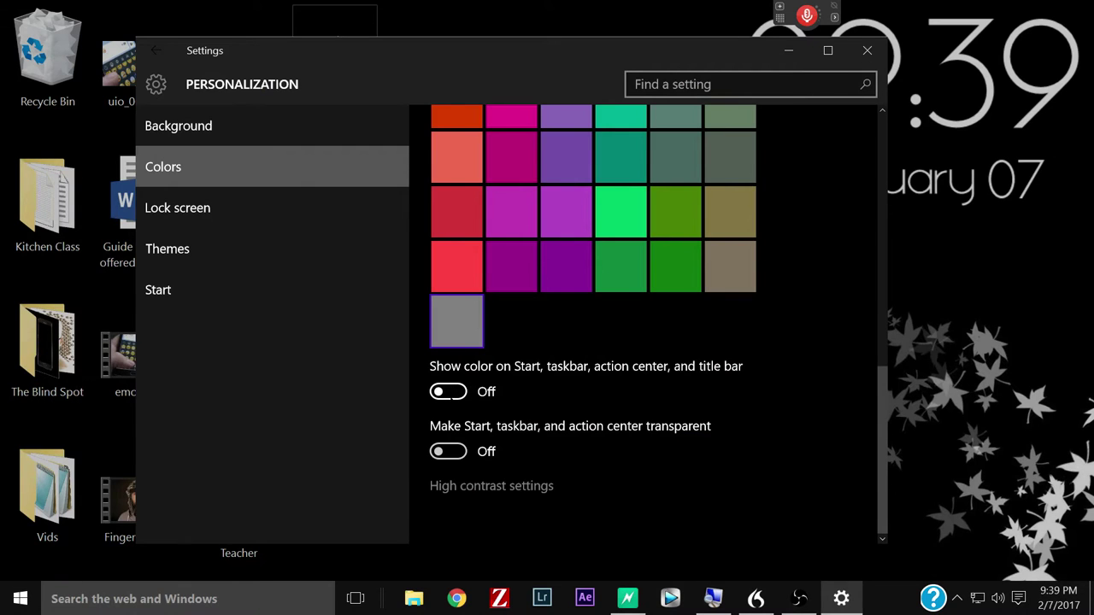
key(super)
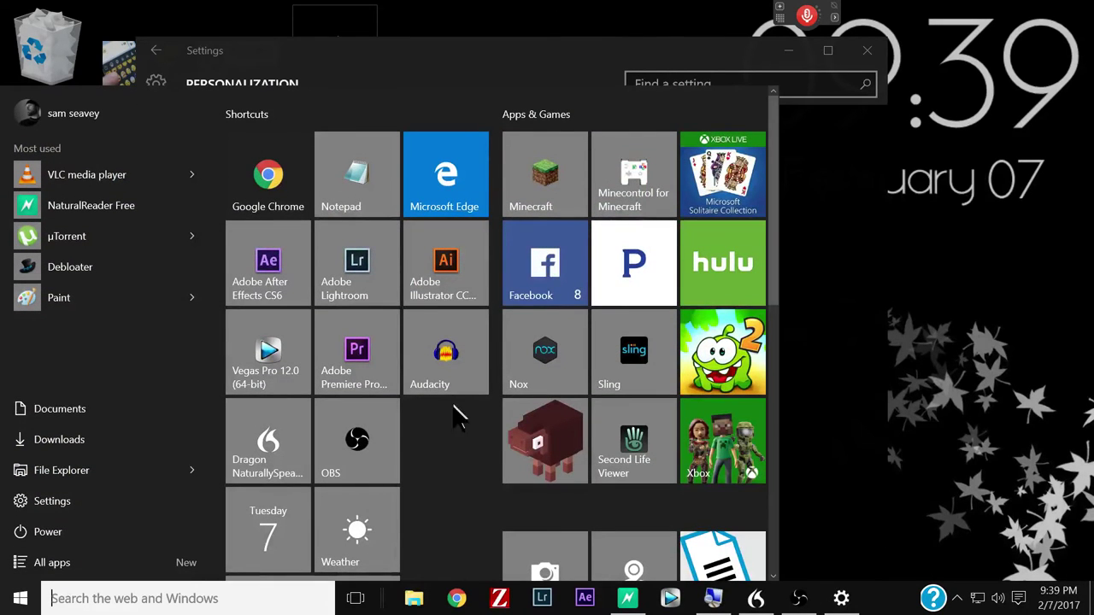
scroll(458, 417, down, 5)
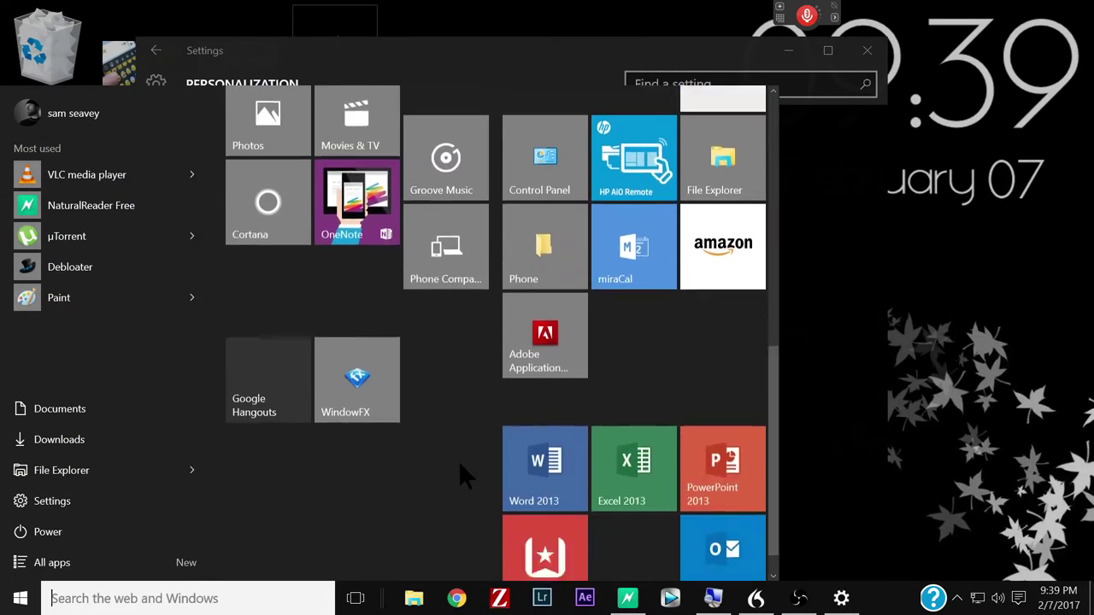
scroll(459, 460, down, 1)
scroll(460, 461, up, 4)
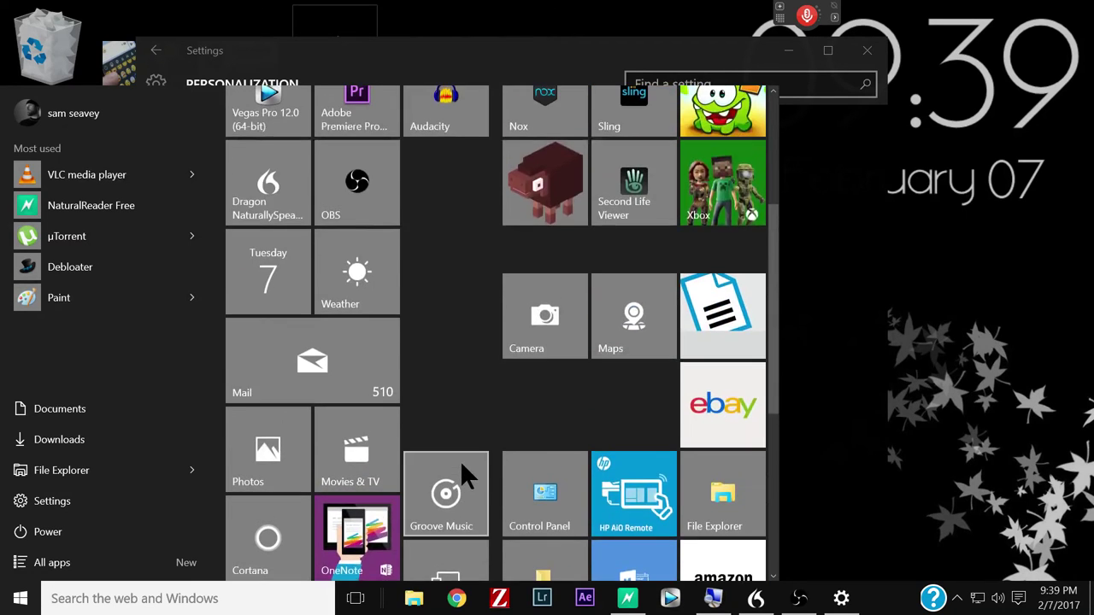
scroll(460, 461, up, 5)
key(Escape)
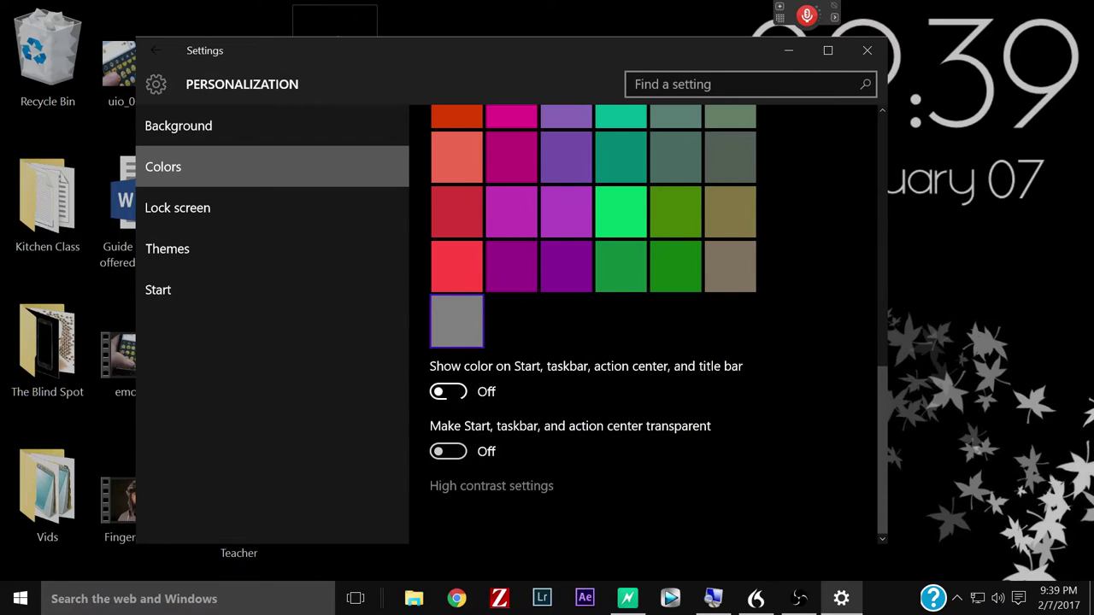
scroll(471, 415, up, 5)
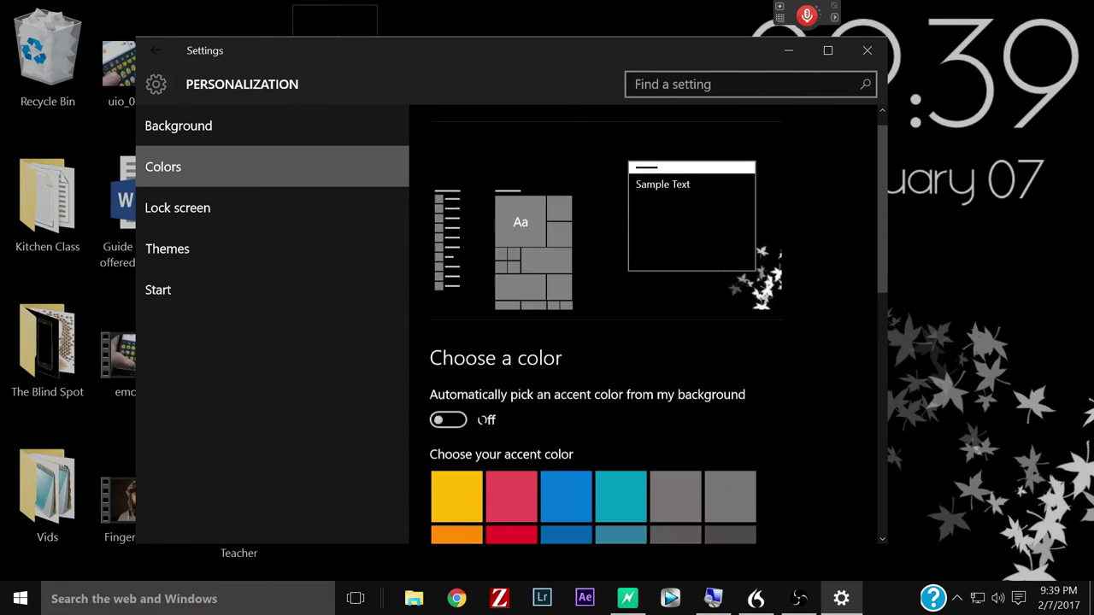
scroll(477, 419, down, 5)
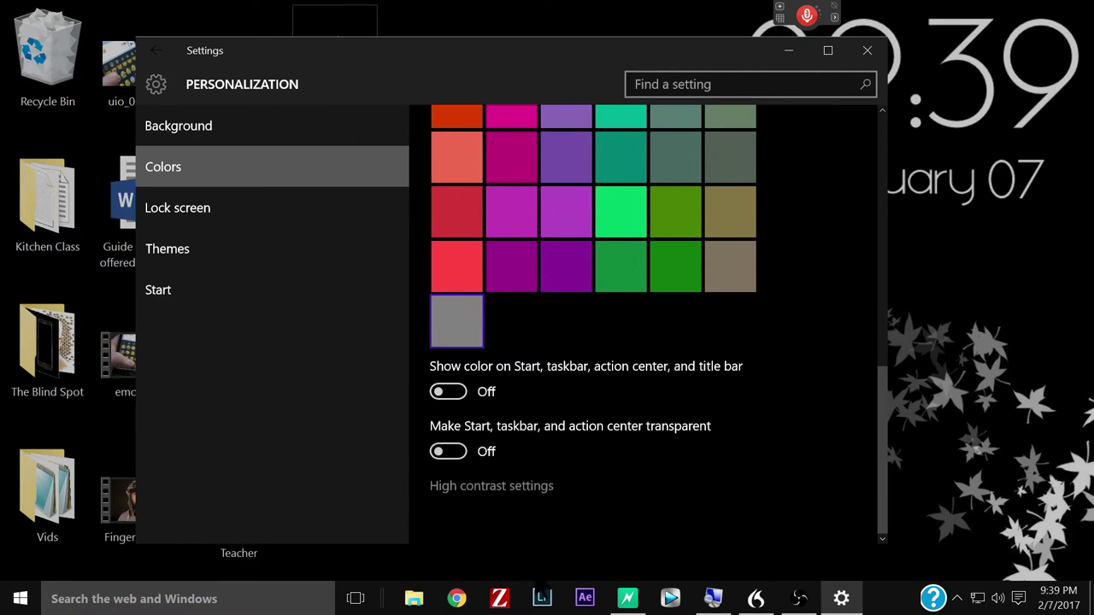
key(super)
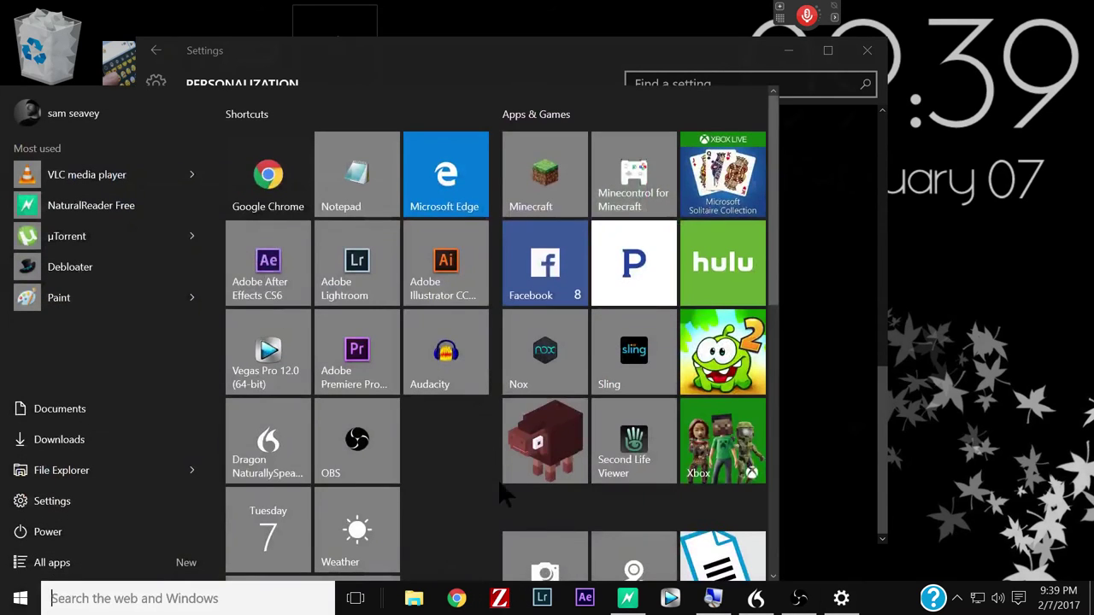
scroll(500, 488, down, 5)
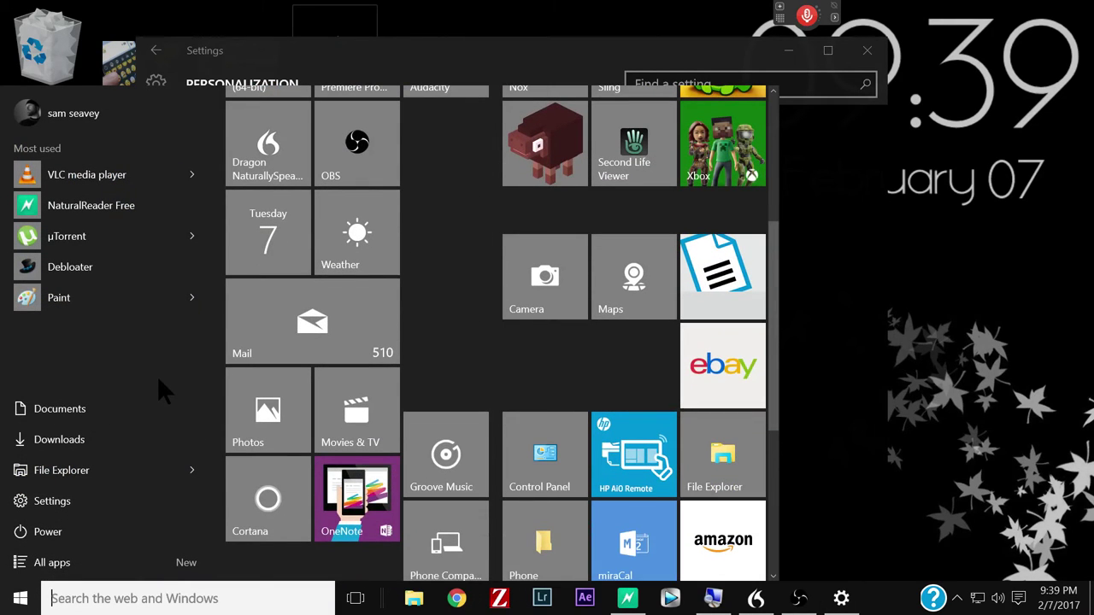
scroll(518, 412, up, 2)
Turn Start and taskbar transparency back on and preview the transparent black Start menu
key(super)
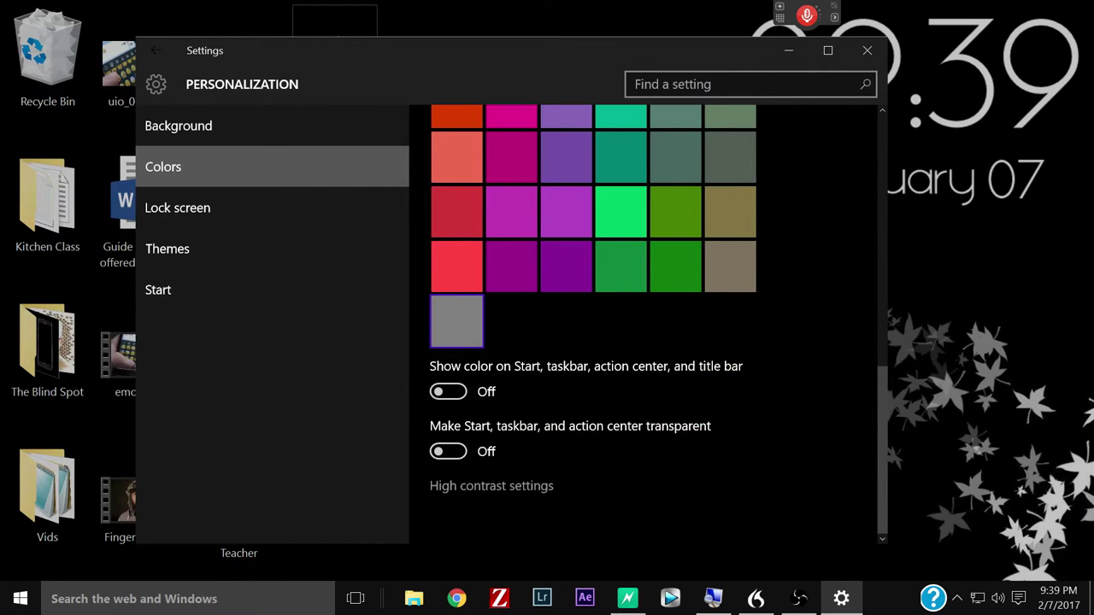
click(436, 448)
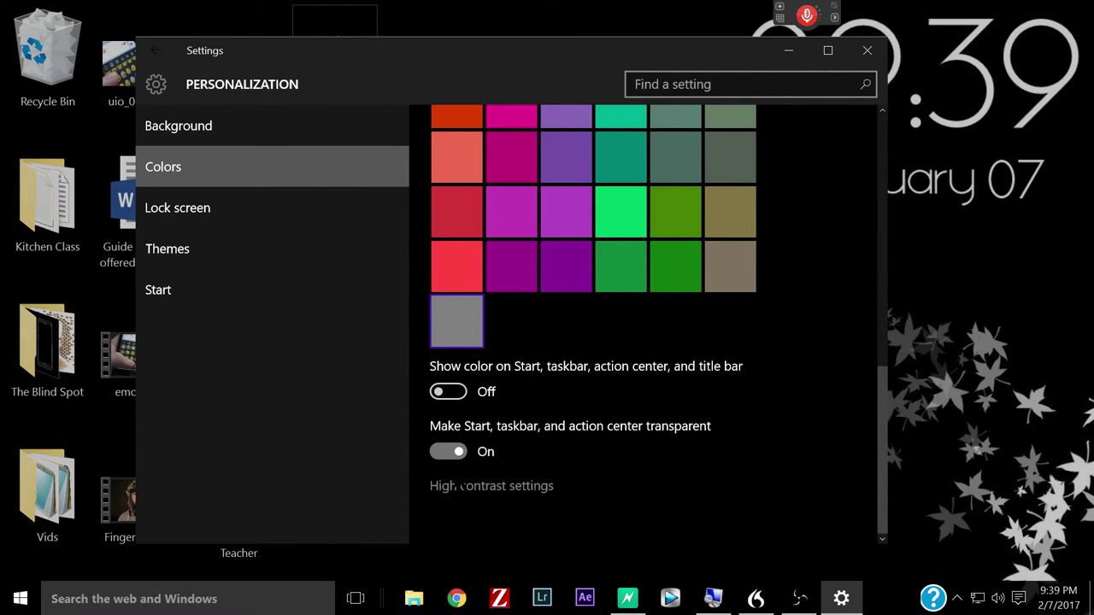
key(super)
scroll(455, 463, down, 5)
scroll(455, 463, up, 3)
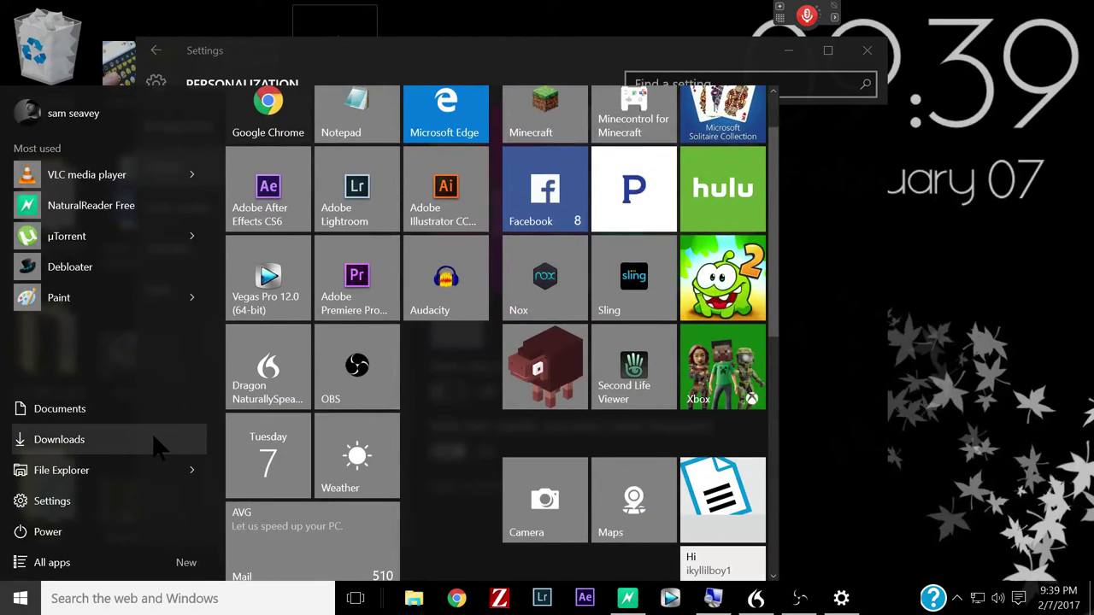
scroll(431, 453, down, 3)
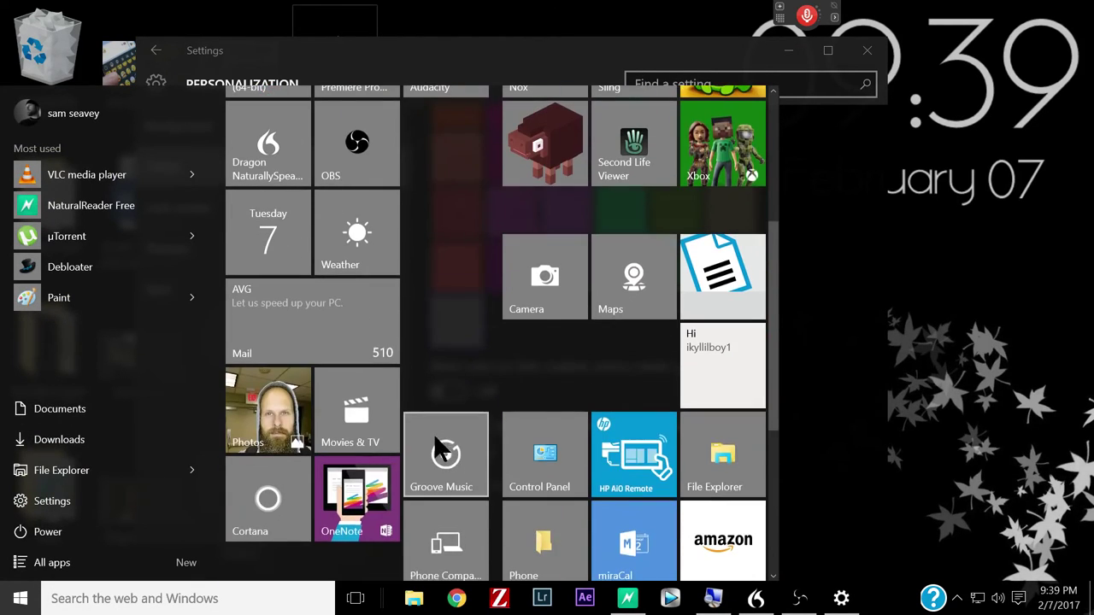
scroll(291, 395, up, 2)
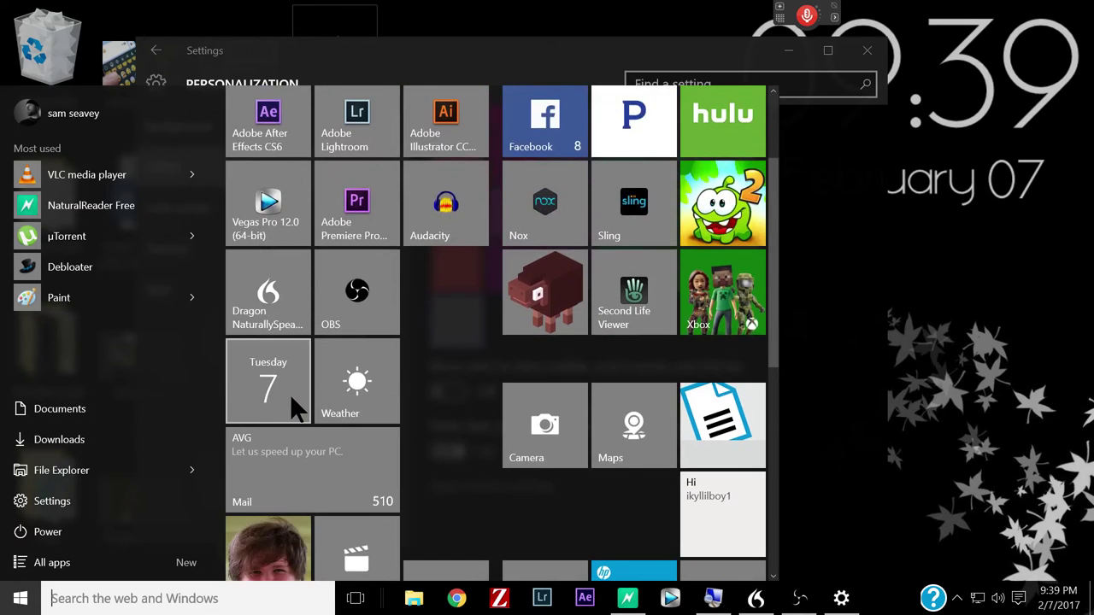
key(Escape)
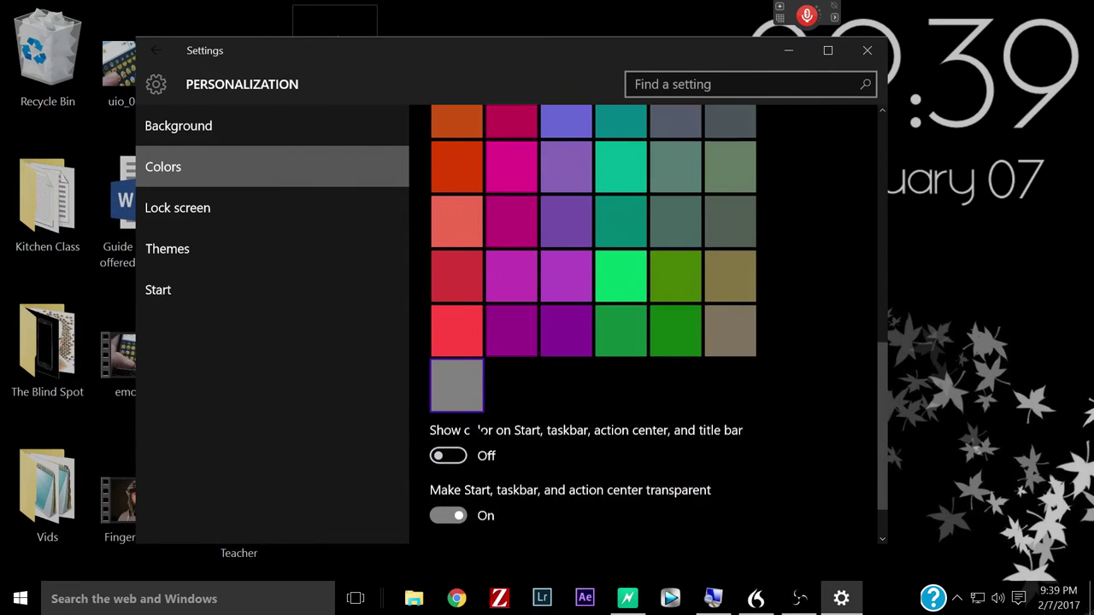
scroll(479, 429, up, 5)
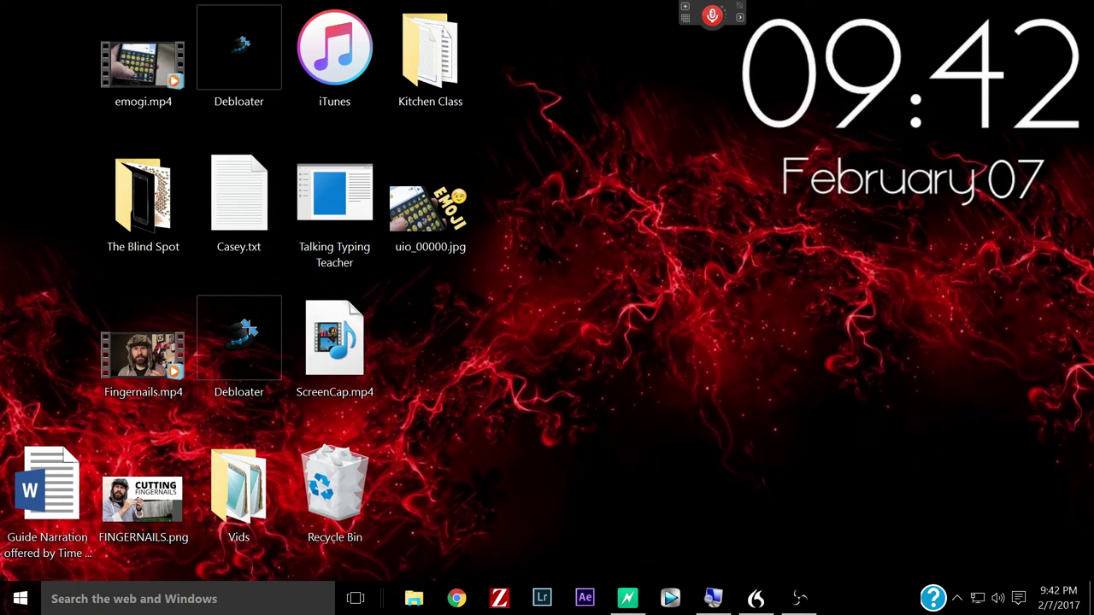
Search Start for 'pointer' and open 'Change the mouse pointer display or speed'
key(super)
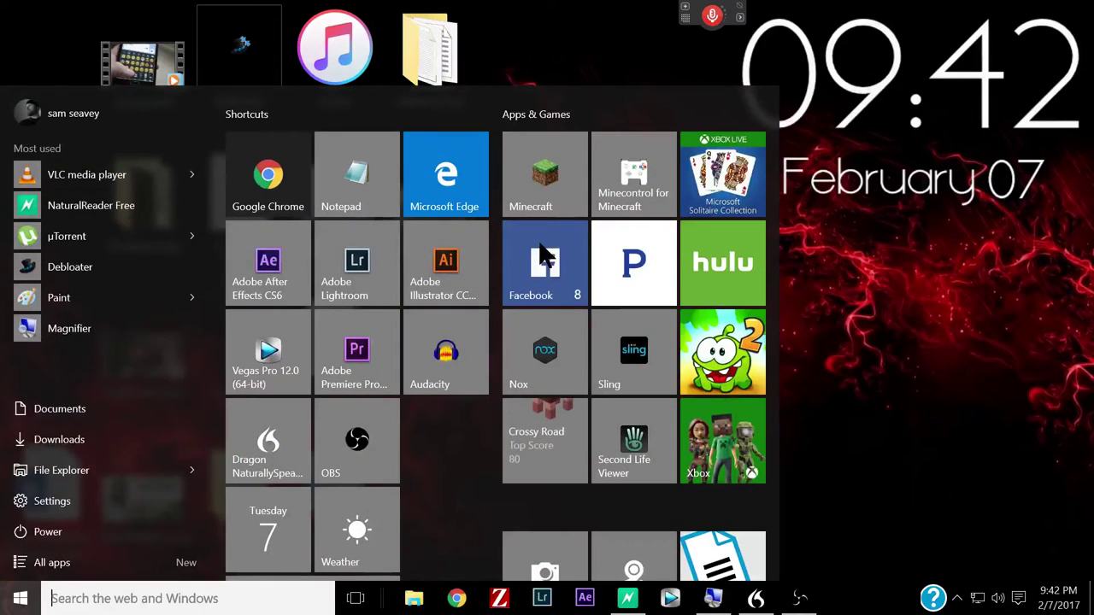
text(po)
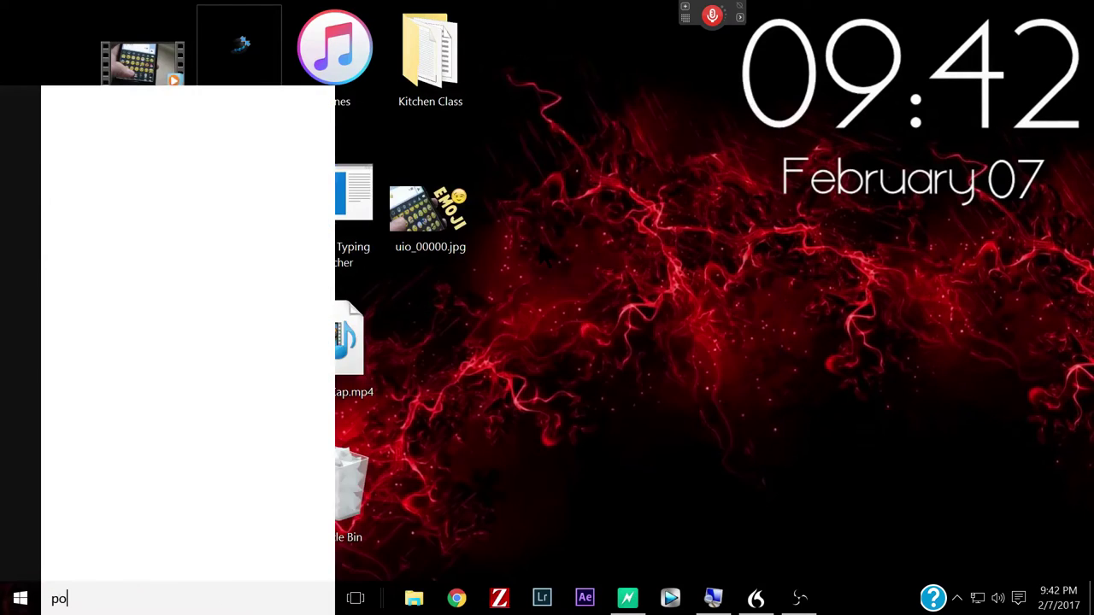
text(inter)
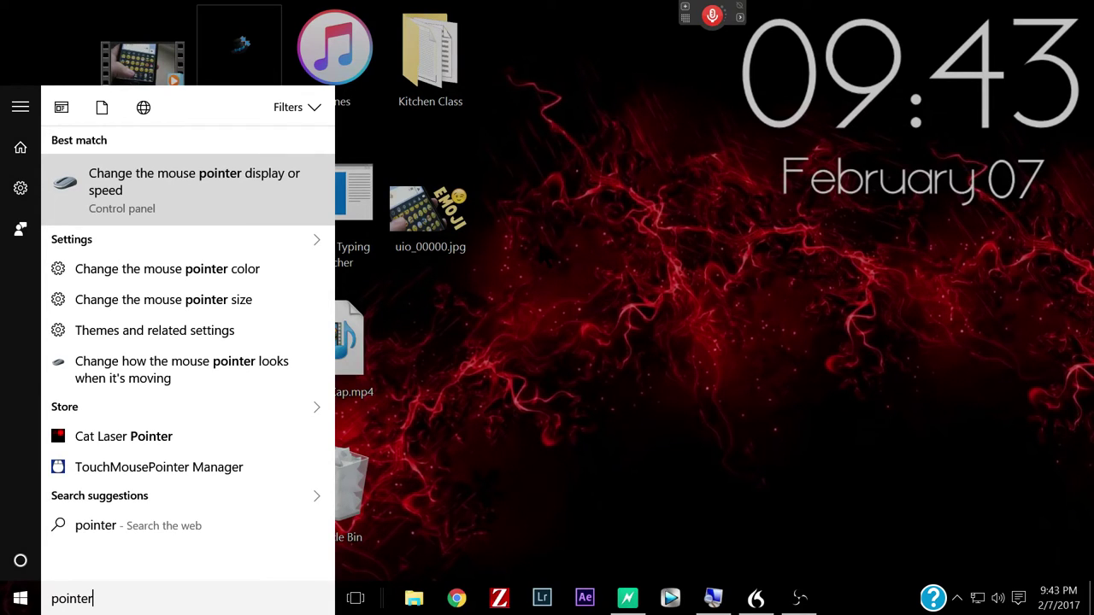
key(Return)
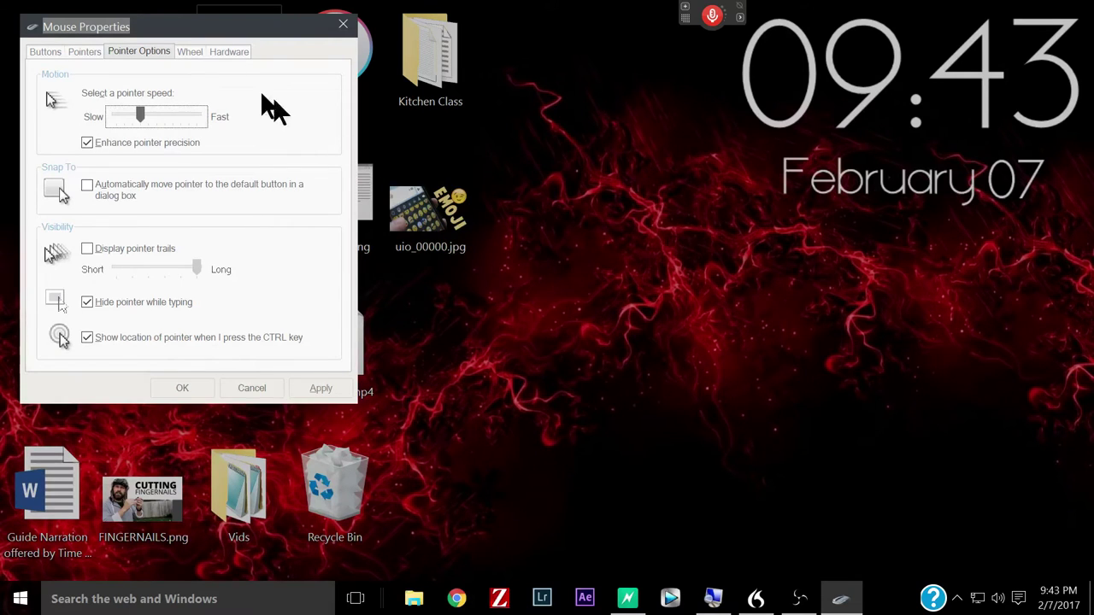
Centre Mouse Properties and select the Windows Inverted (extra large) pointer scheme
drag(221, 56, 431, 98)
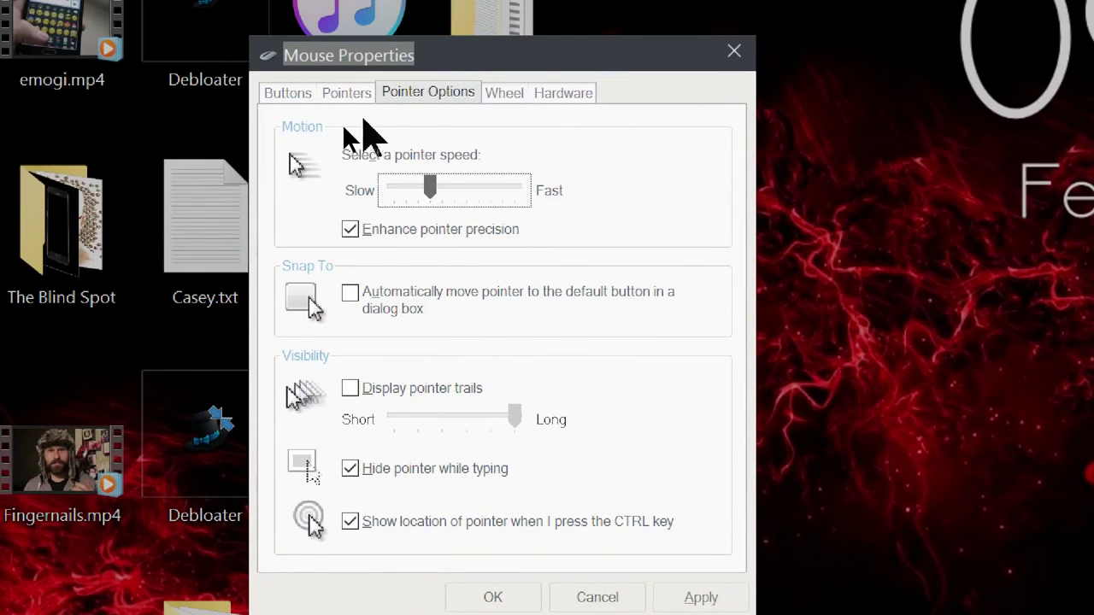
click(346, 93)
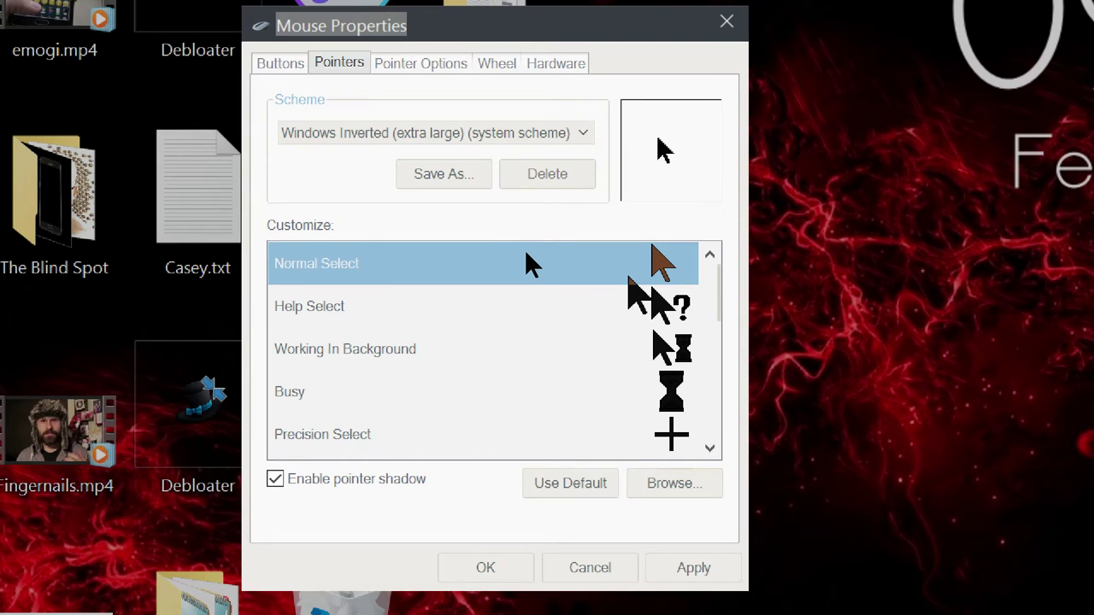
key(Down)
key(Down)
key(Down)
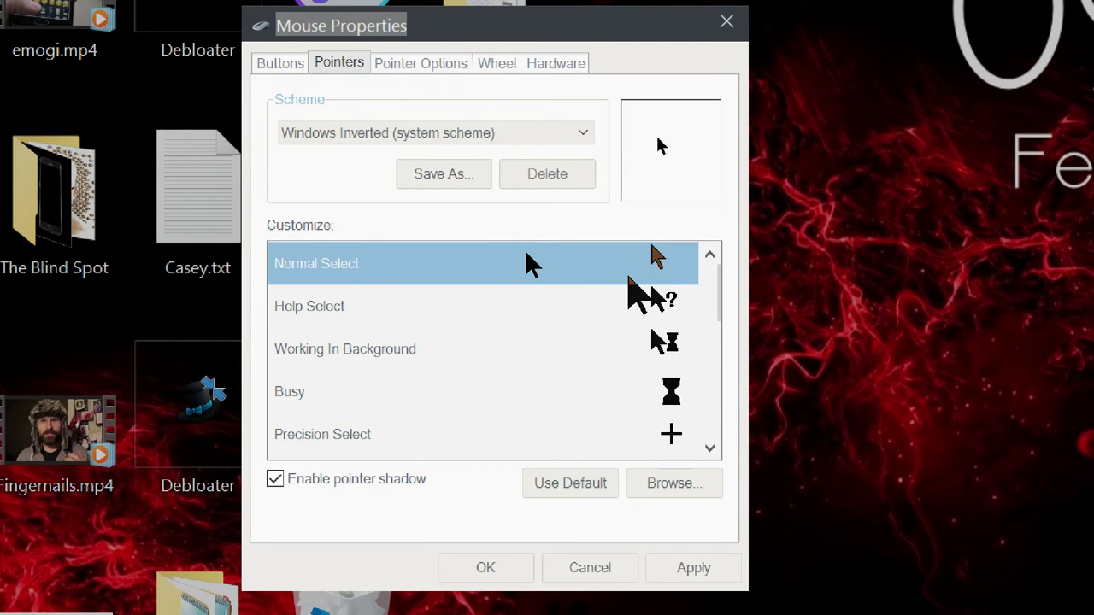
key(Up)
key(Up)
key(Up)
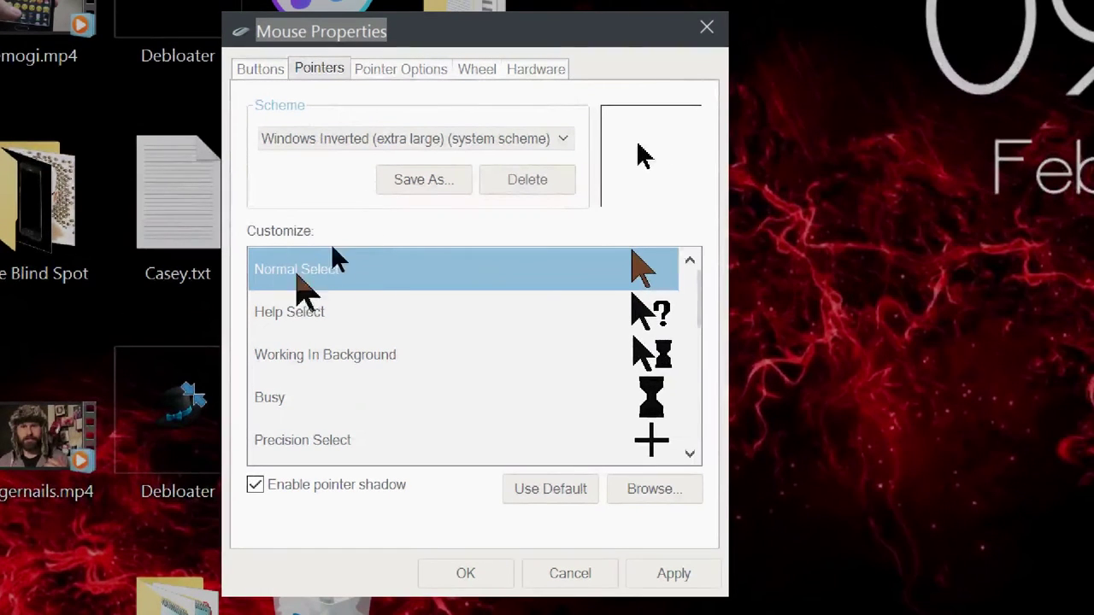
click(370, 135)
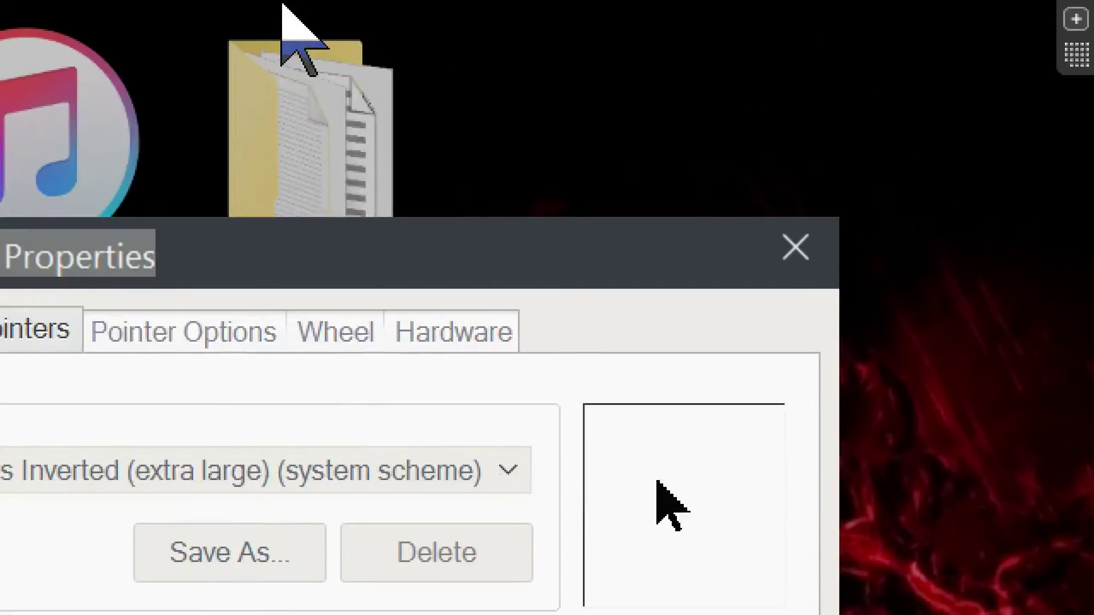
Apply the Windows Inverted (extra large) scheme and show the pointer-location ring with Ctrl
click(0, 0)
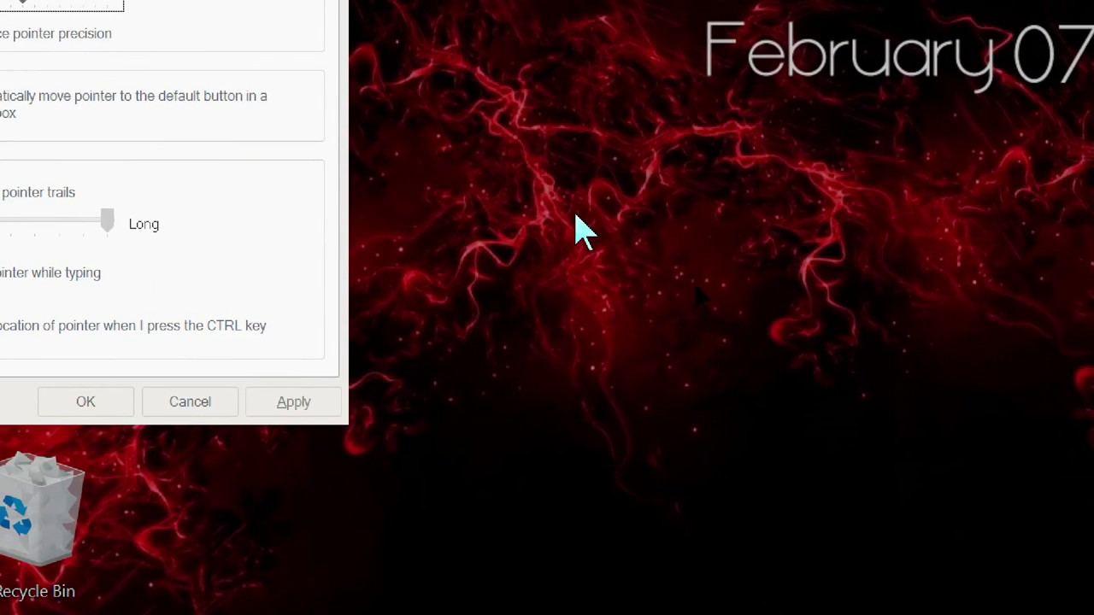
key(ctrl)
key(ctrl)
key(ctrl)
key(ctrl)
click(294, 403)
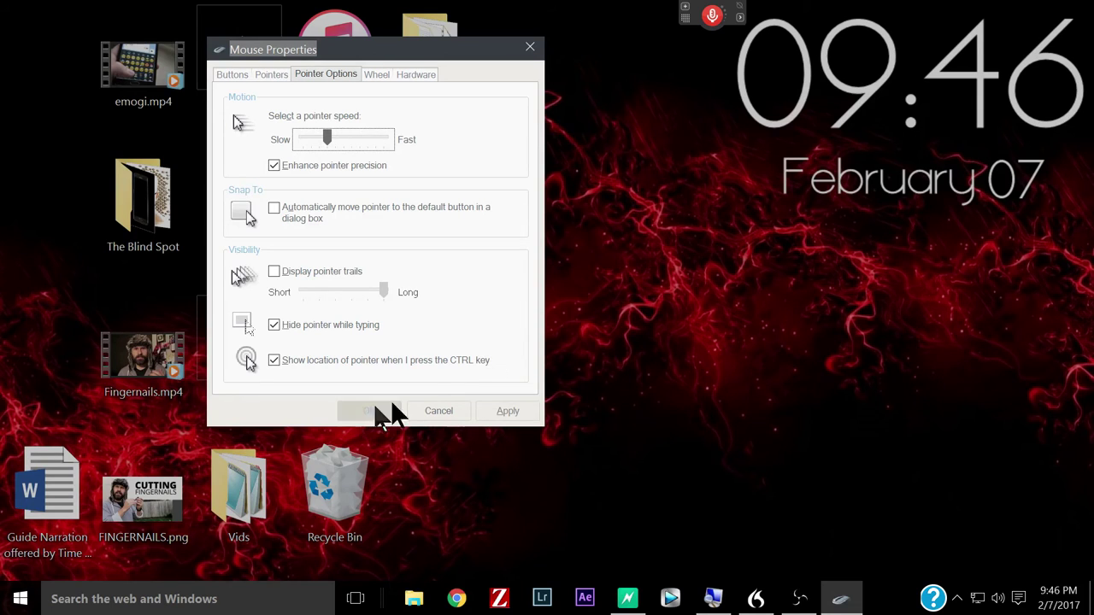
key(ctrl)
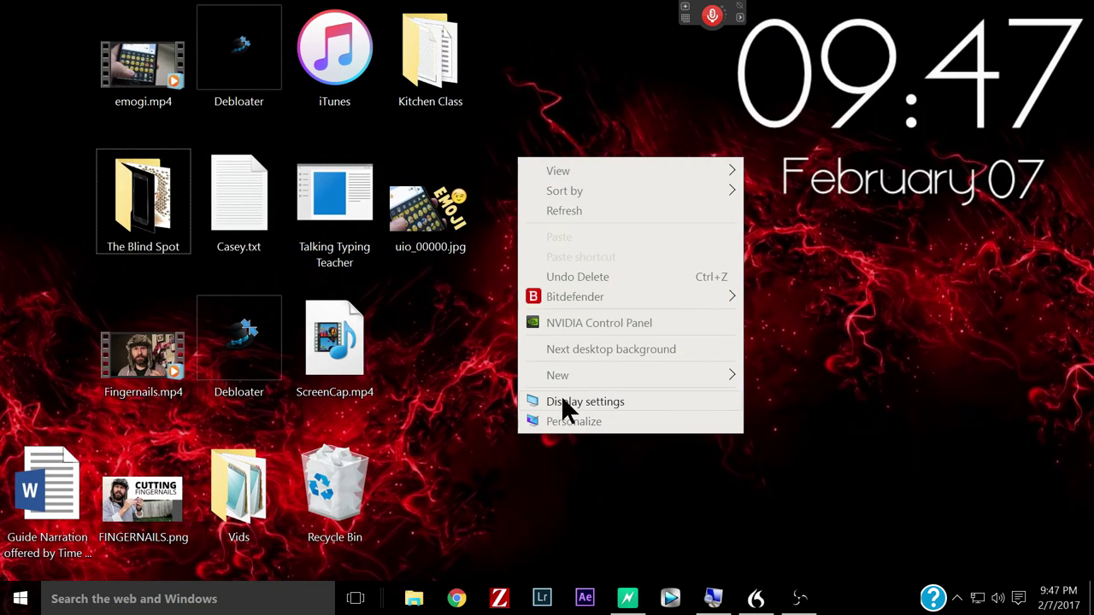
From the desktop, open Display settings at 150% and go to Advanced display settings
click(563, 399)
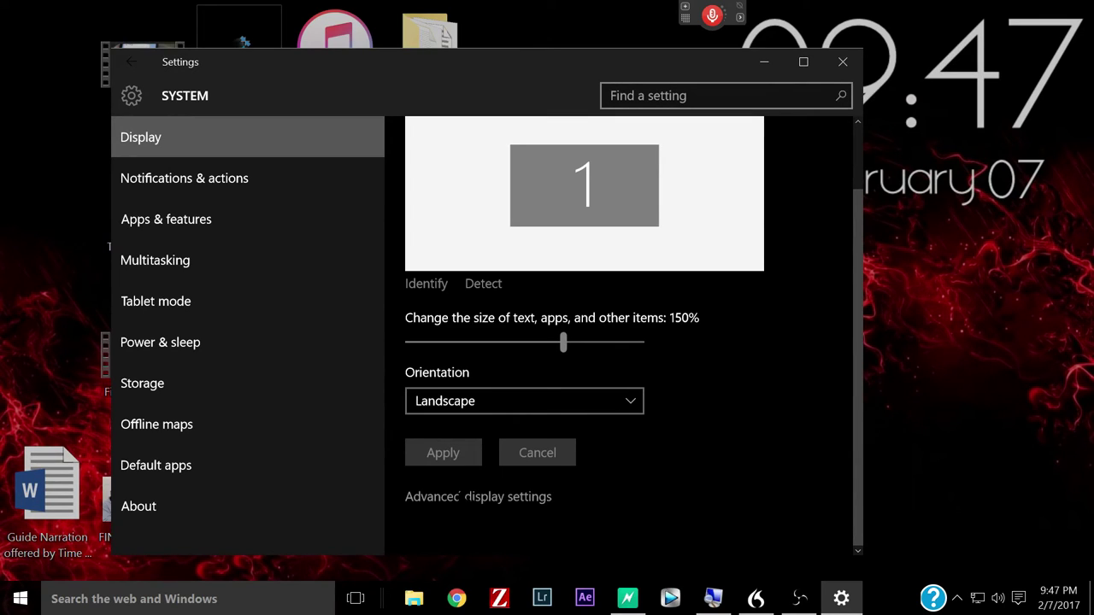
click(462, 498)
scroll(257, 427, down, 2)
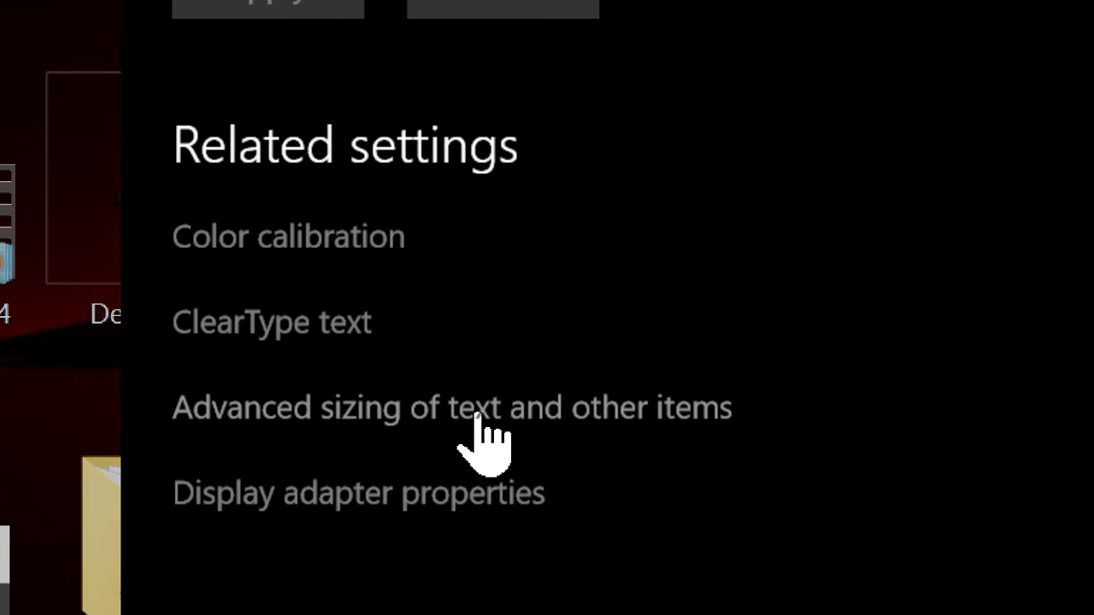
click(324, 330)
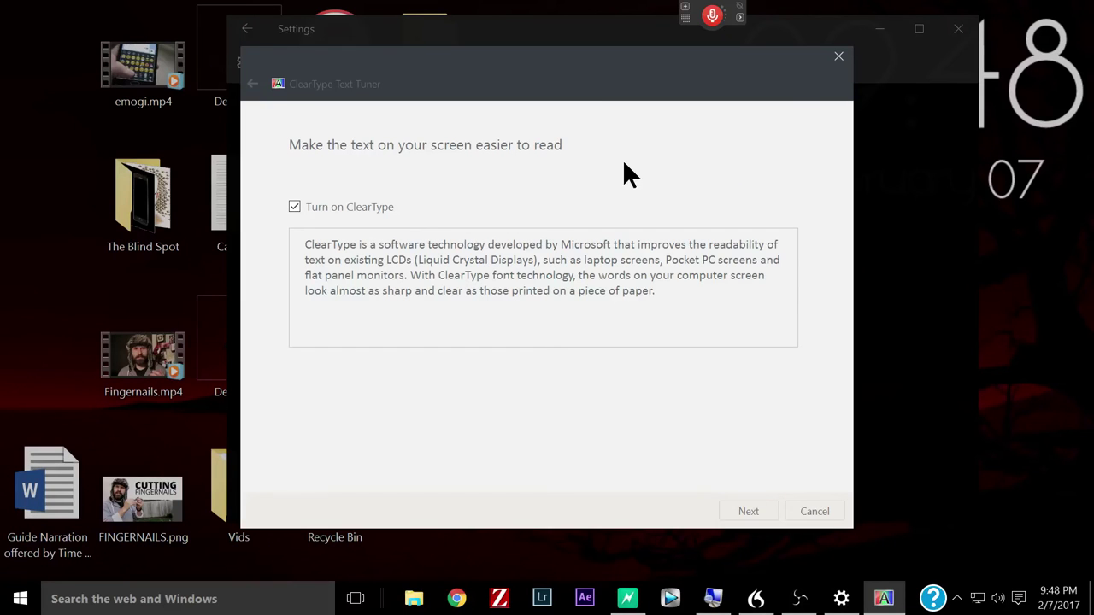
drag(603, 95, 550, 75)
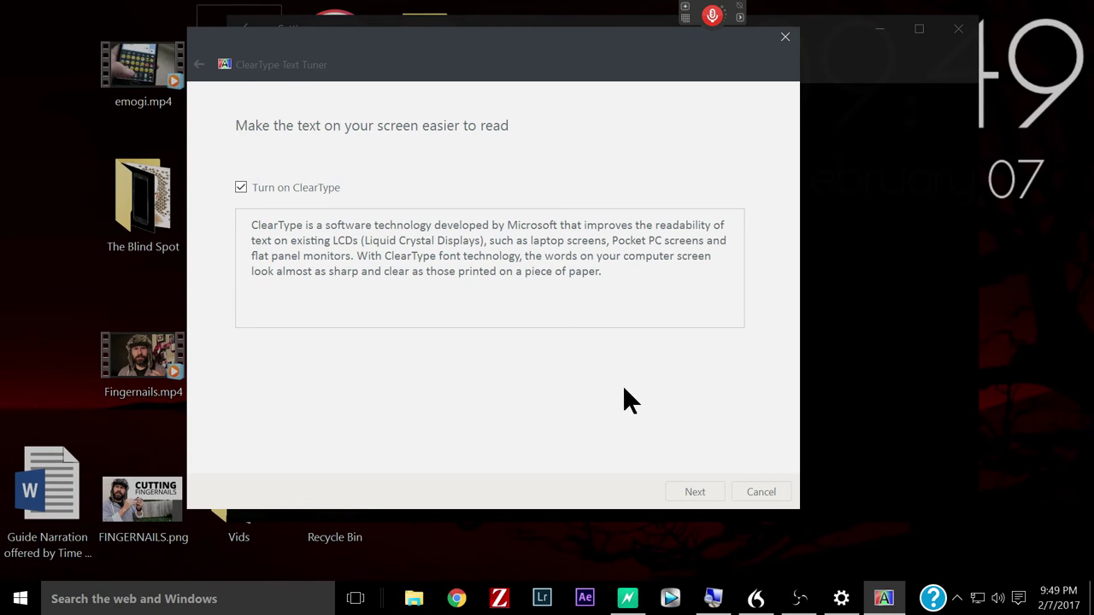
click(760, 492)
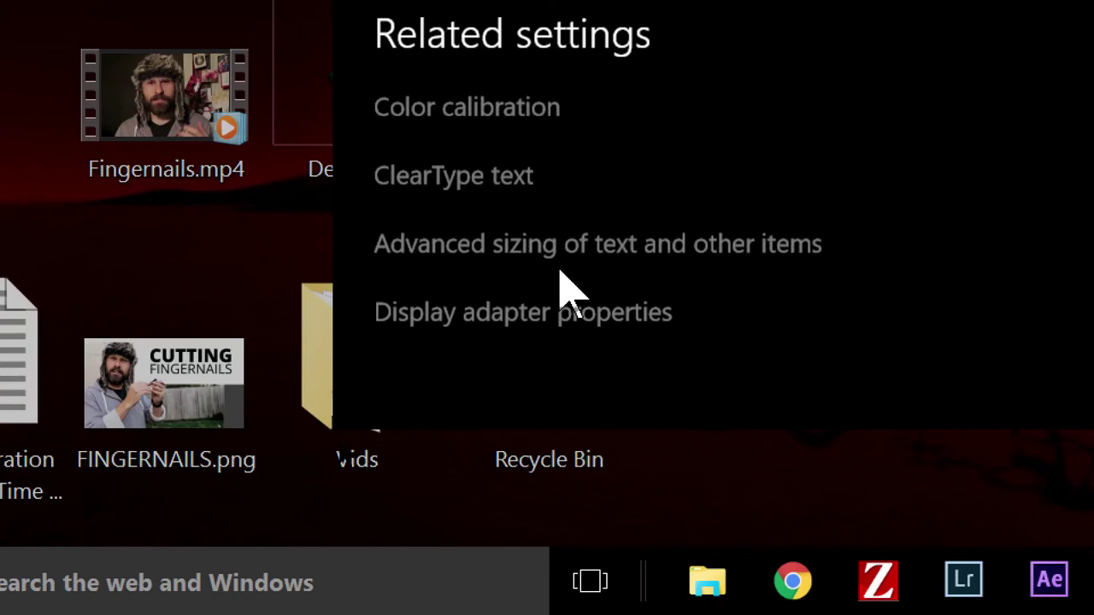
Open Advanced sizing of text, view the custom scaling options, and close them unchanged
click(567, 251)
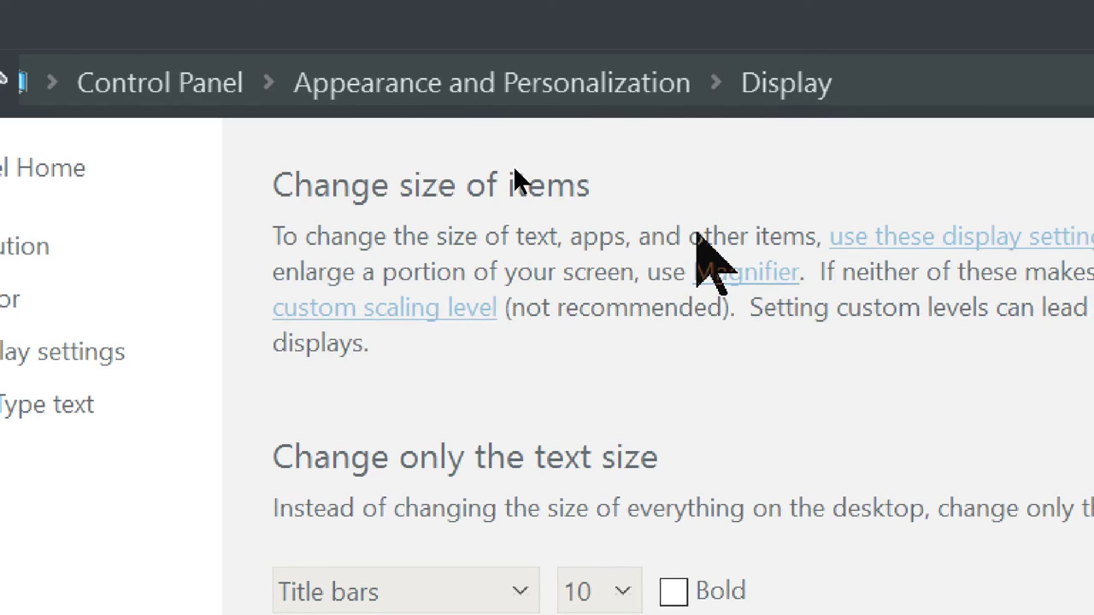
click(445, 309)
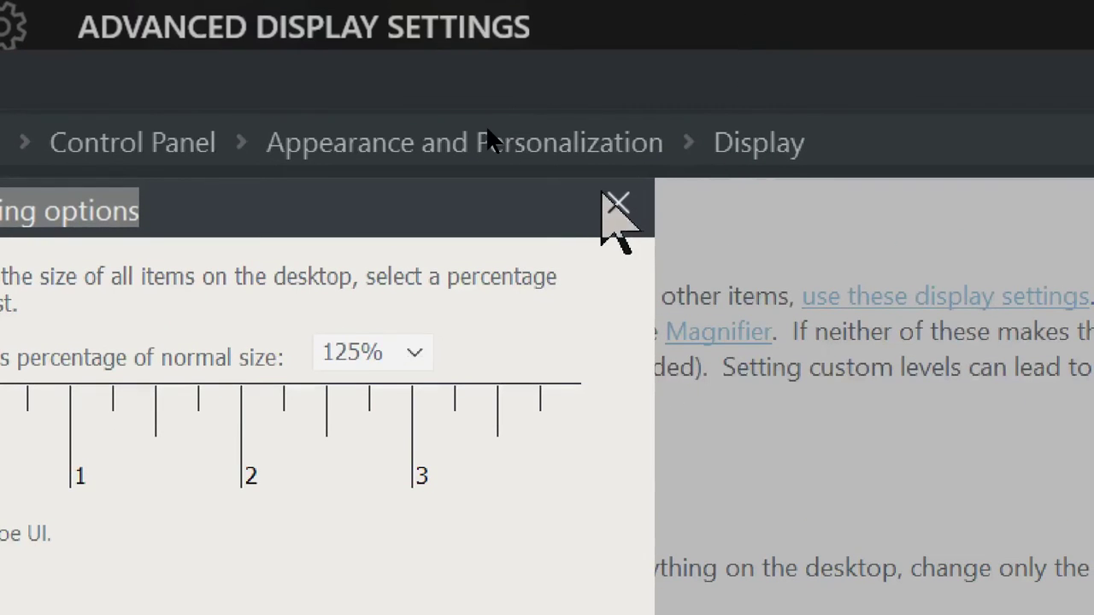
click(618, 203)
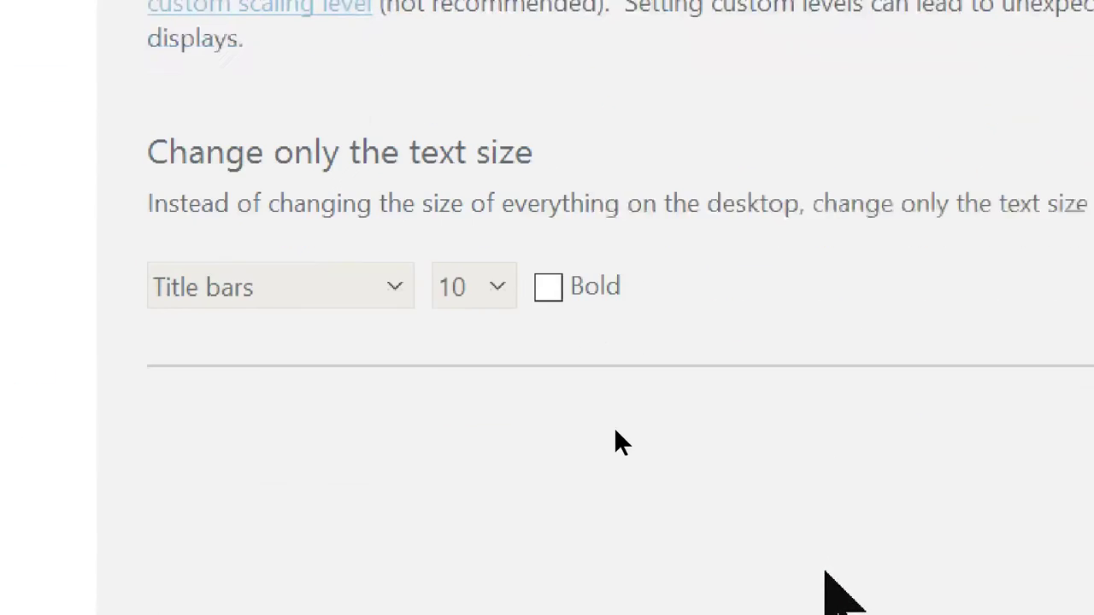
Make Menus text bold at size 16, then close the Display window
click(385, 293)
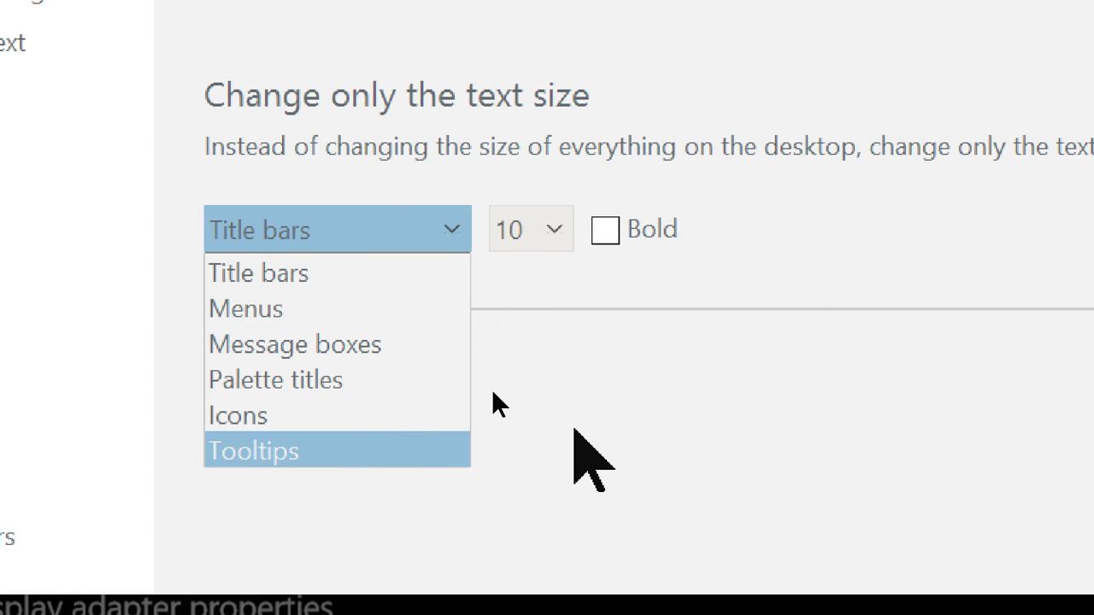
click(318, 308)
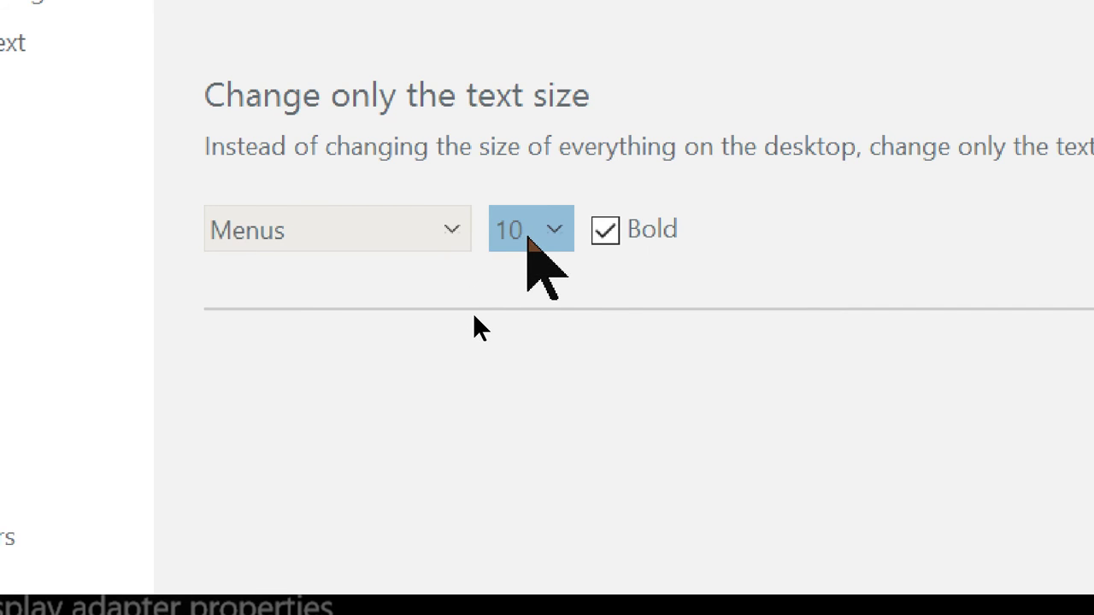
click(557, 233)
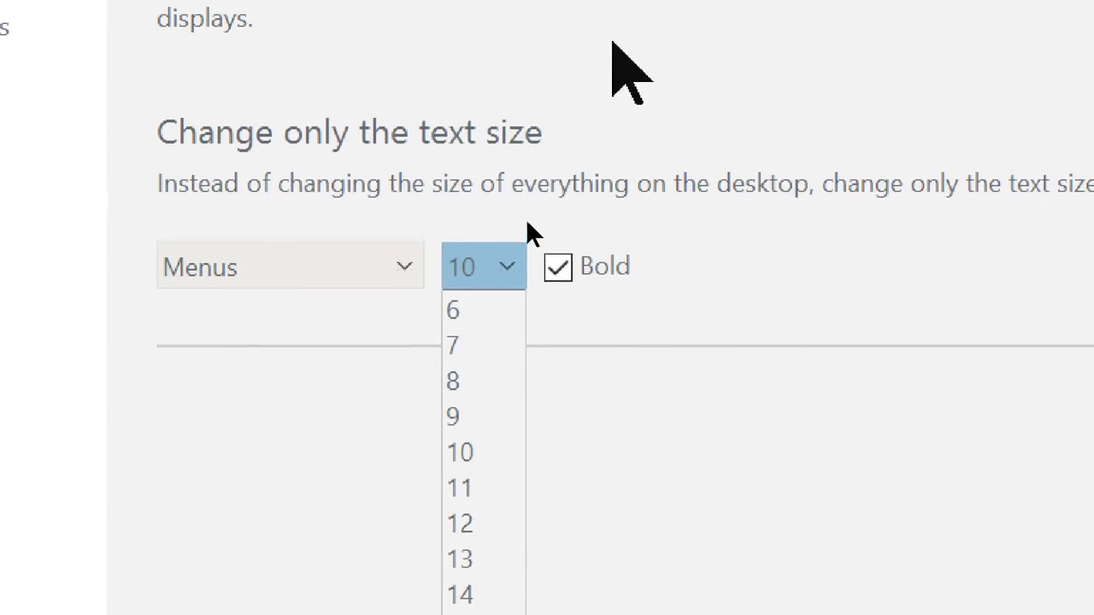
click(552, 29)
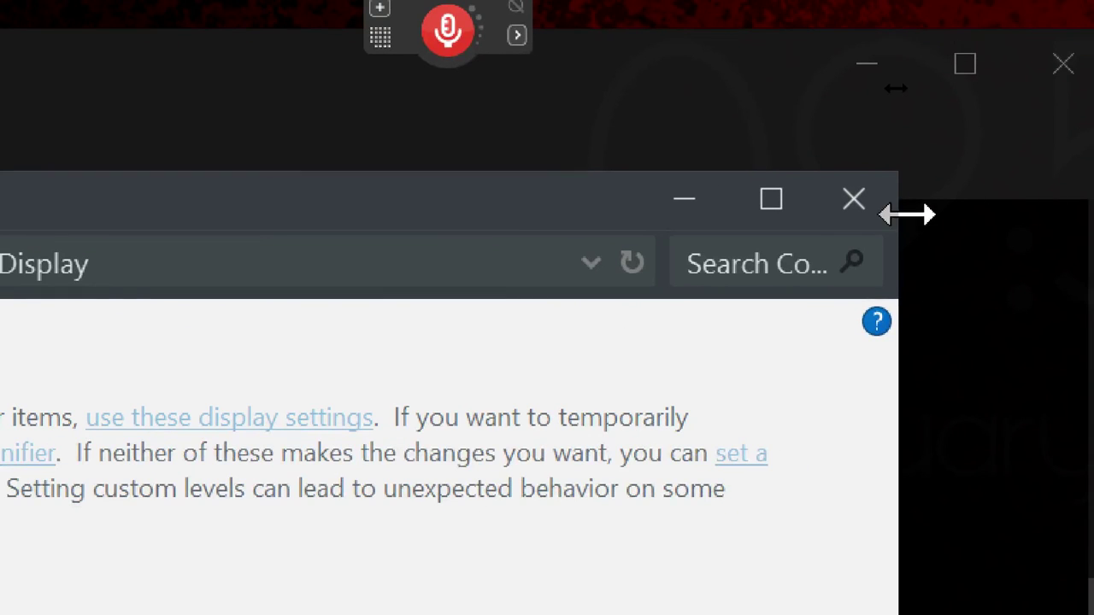
click(879, 207)
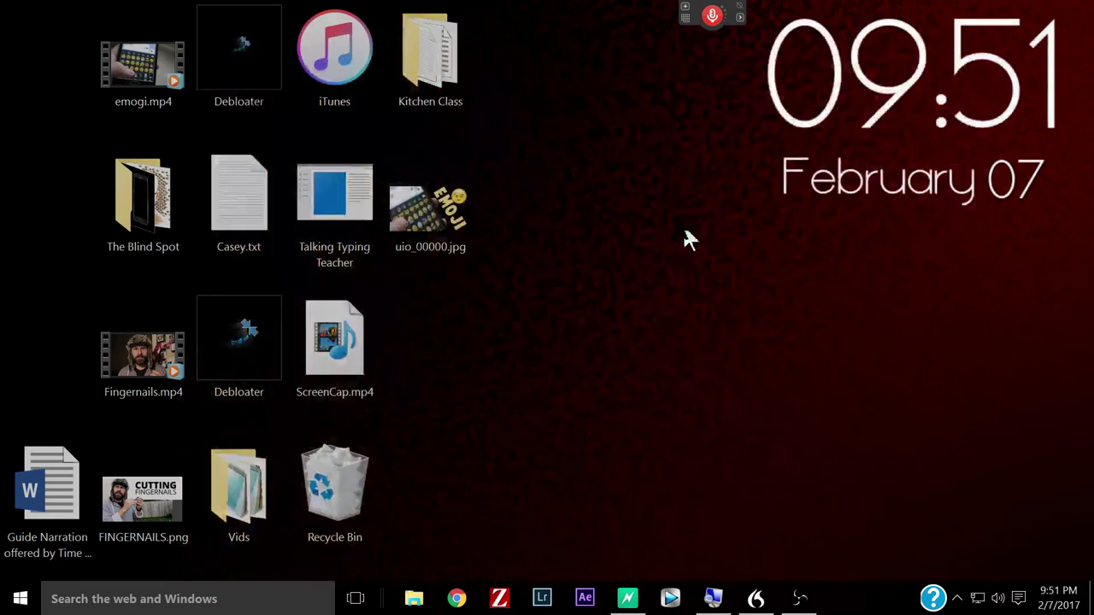
right_click(547, 208)
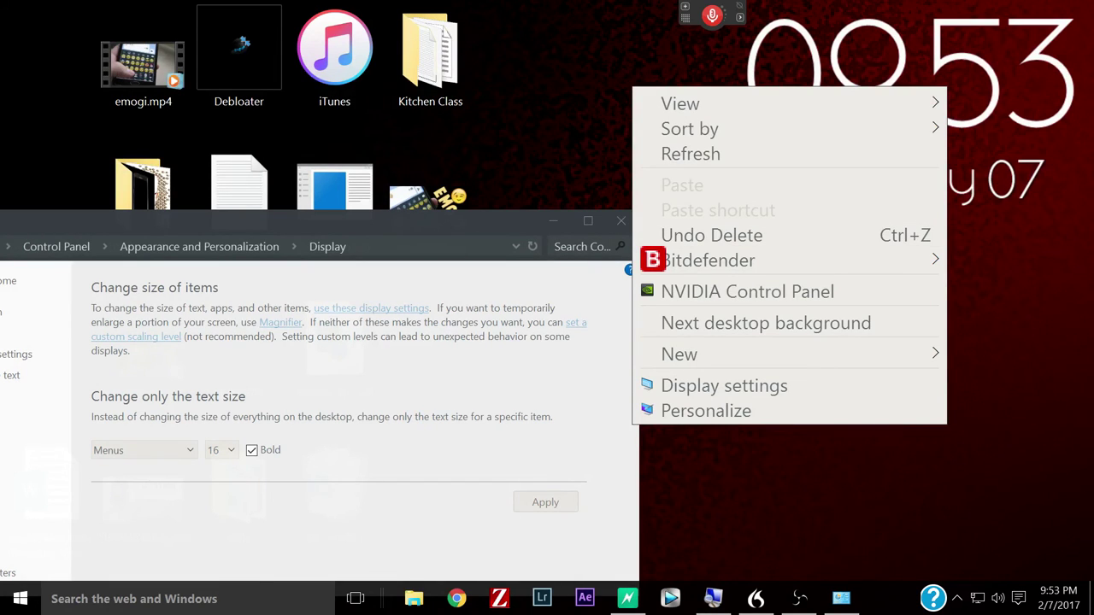
click(449, 223)
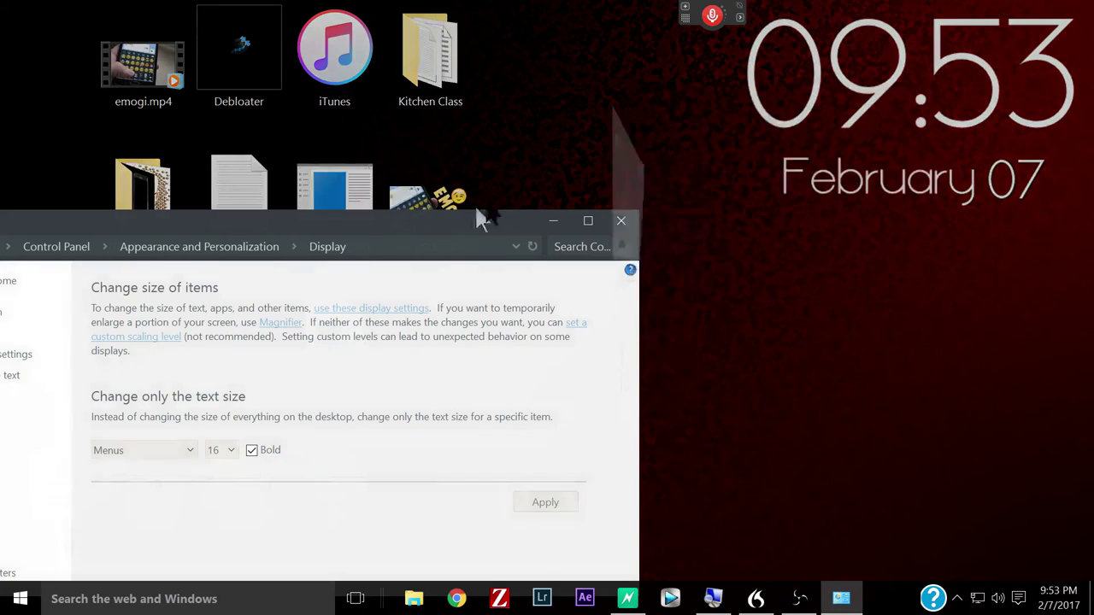
drag(496, 206, 716, 69)
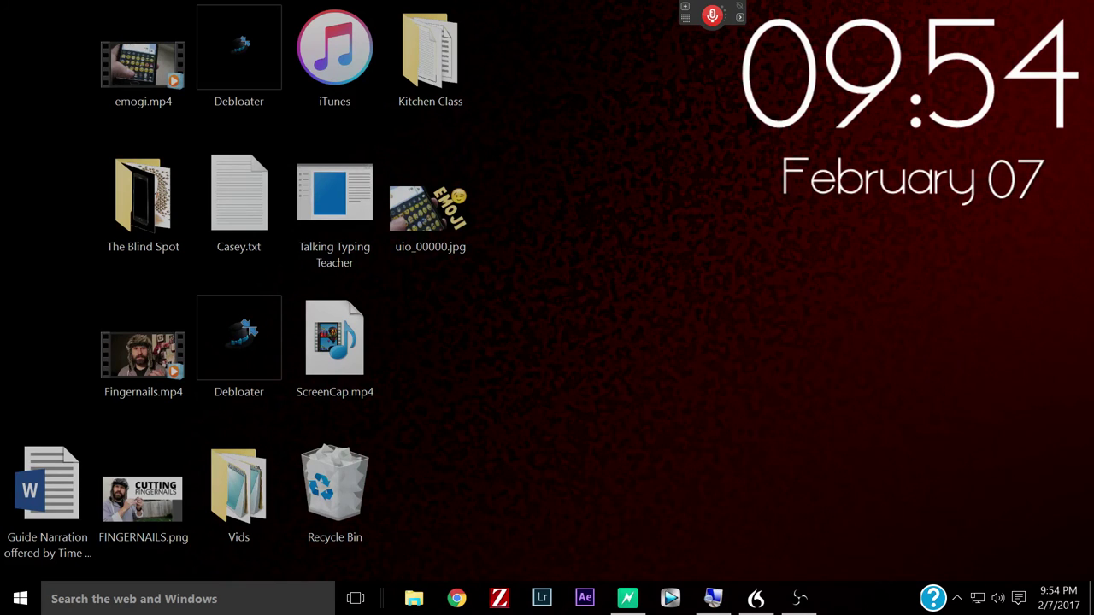
Drag the clock and date widget slightly left and down on the desktop
drag(758, 126, 710, 134)
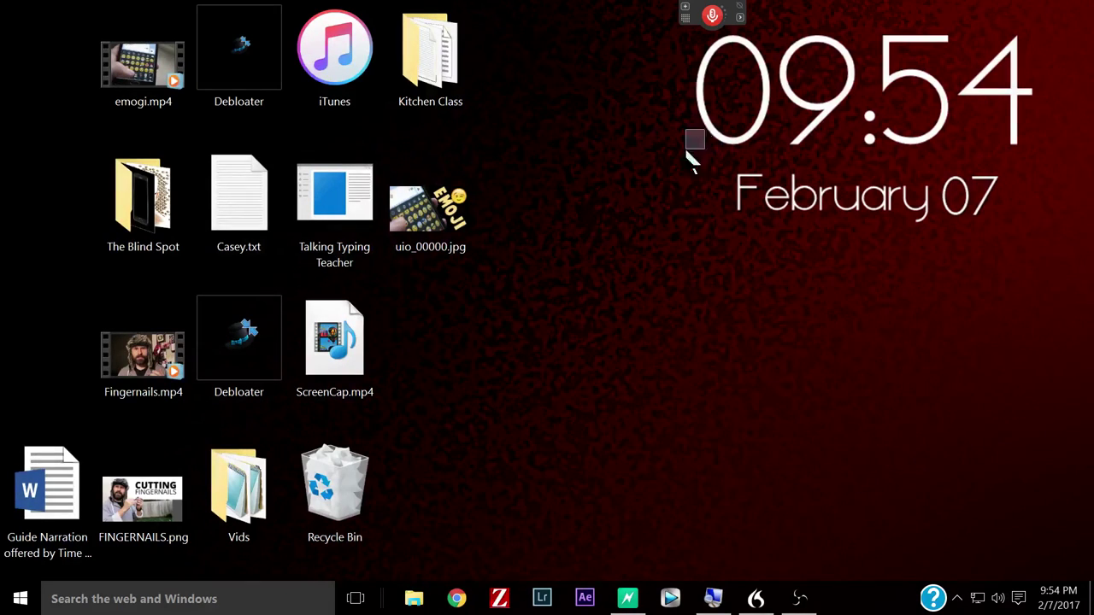
mouse_move(707, 132)
mouse_down()
mouse_move(573, 253)
mouse_move(580, 231)
mouse_move(681, 168)
mouse_move(699, 129)
mouse_move(706, 144)
mouse_up()
Move the WindowFX tile beside Google Hangouts in the Start menu, then close Start
click(20, 599)
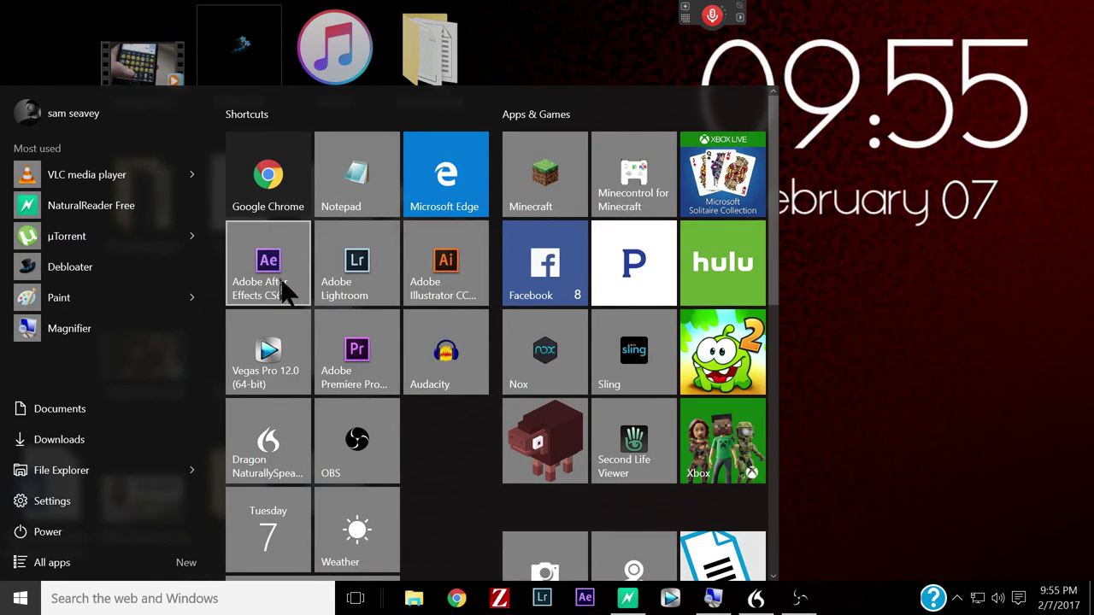
scroll(318, 246, down, 4)
scroll(318, 246, up, 3)
scroll(422, 352, up, 1)
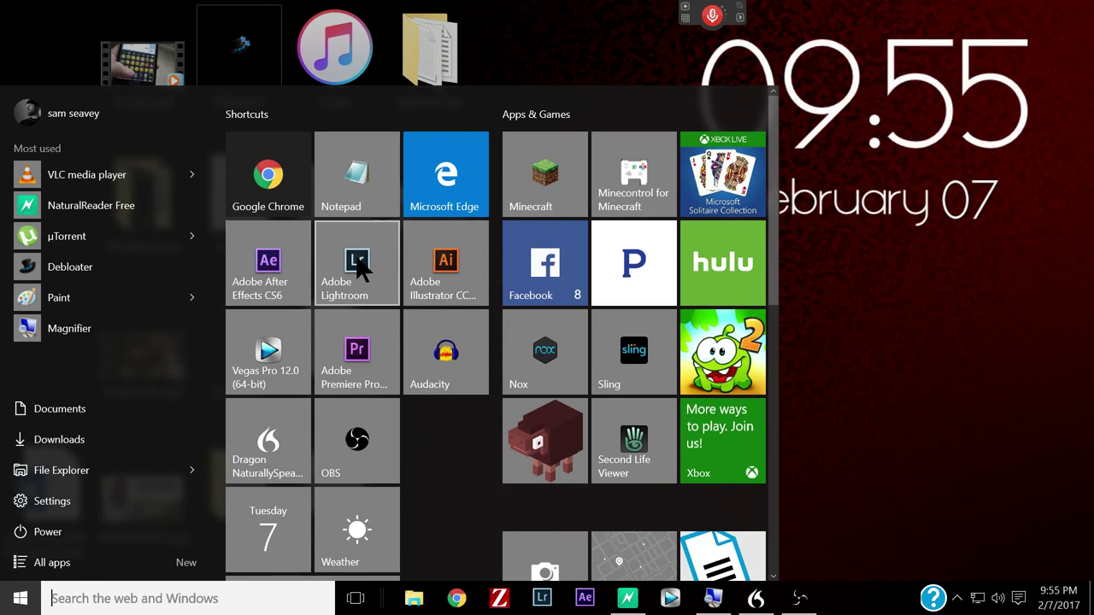
scroll(358, 272, down, 10)
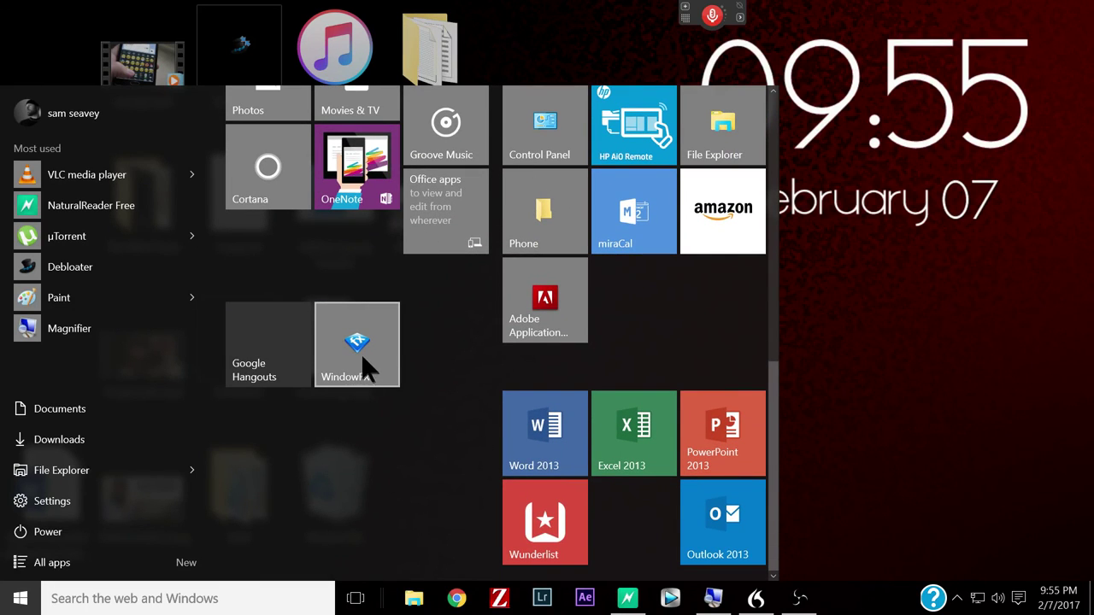
drag(376, 363, 404, 338)
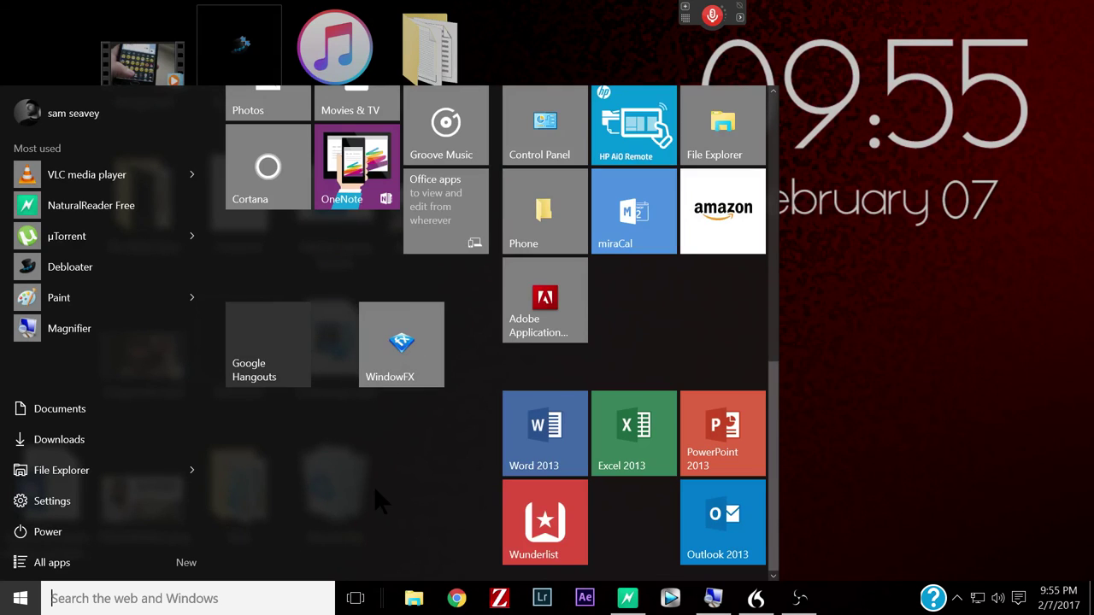
key(Escape)
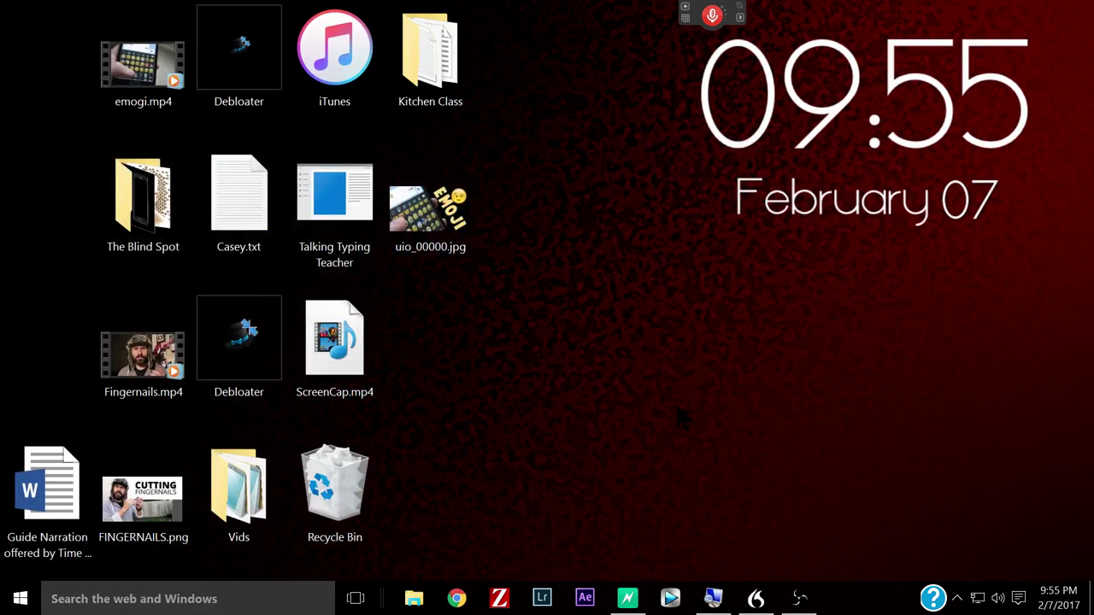